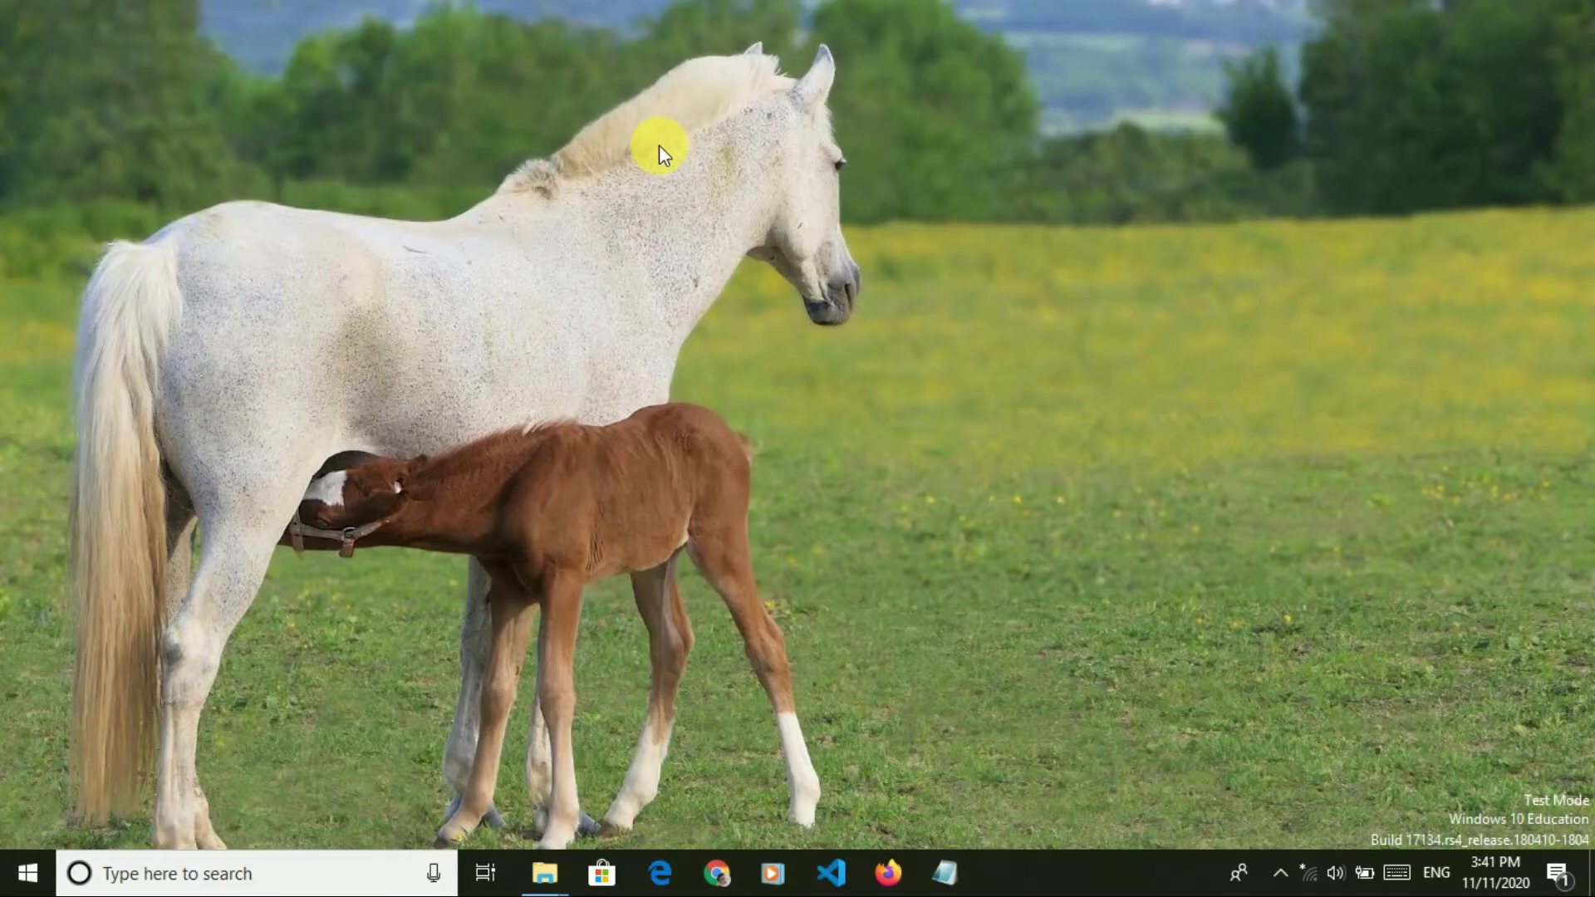
Bring up the New folder window that contains the video file
{"action": "left_click", "coordinate": [689, 218]}
{"action": "mouse_move", "coordinate": [544, 887]}
{"action": "left_click", "coordinate": [536, 812]}
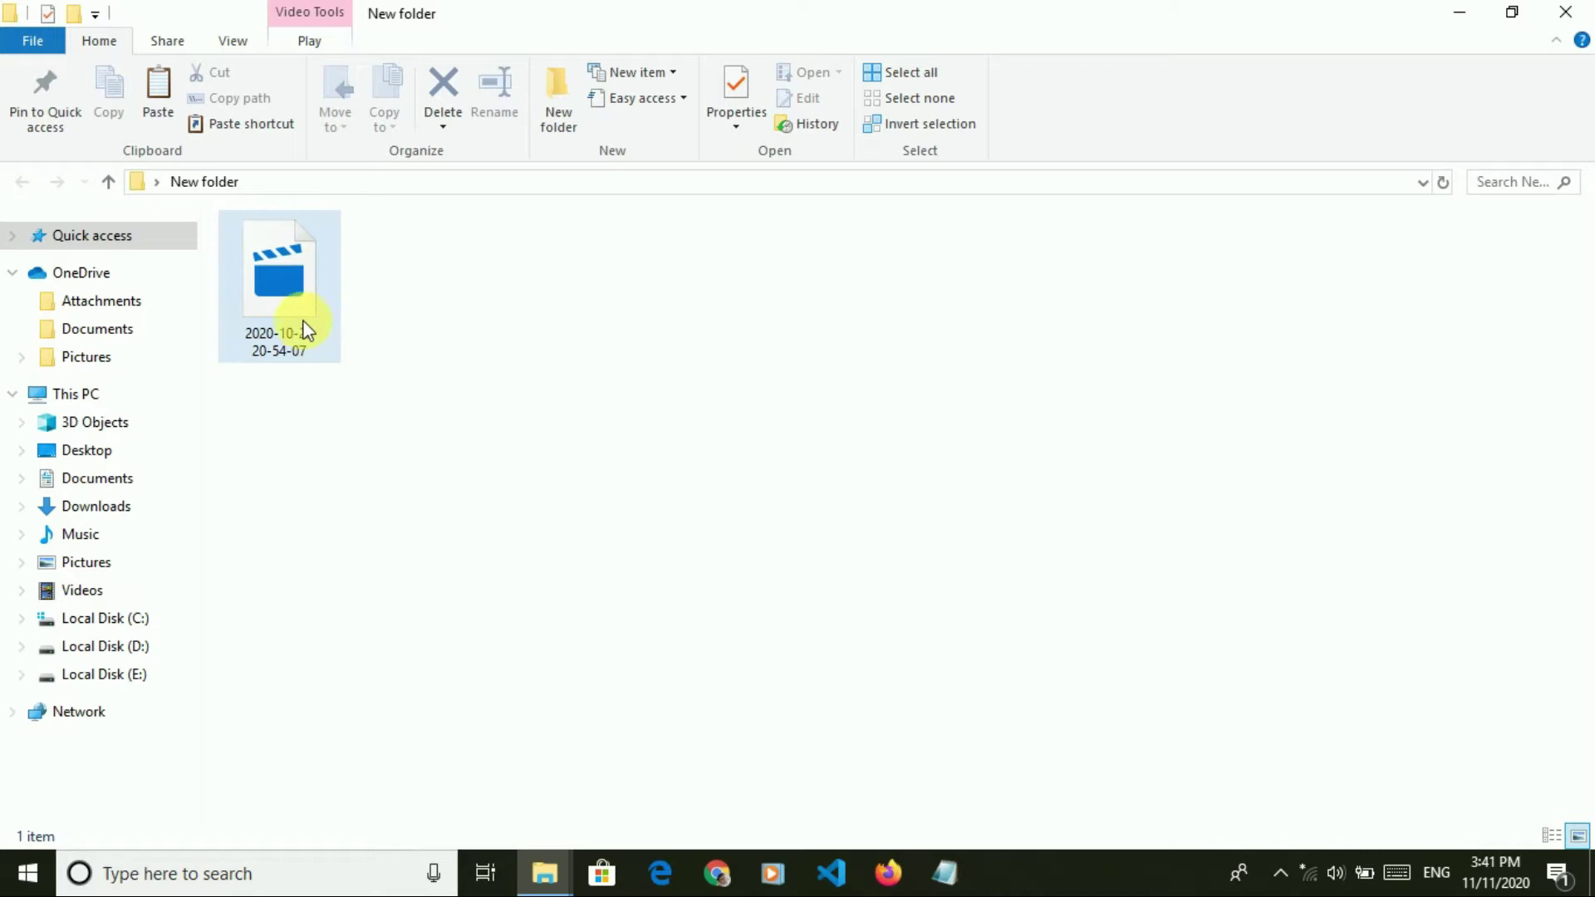
{"action": "mouse_move", "coordinate": [268, 331]}
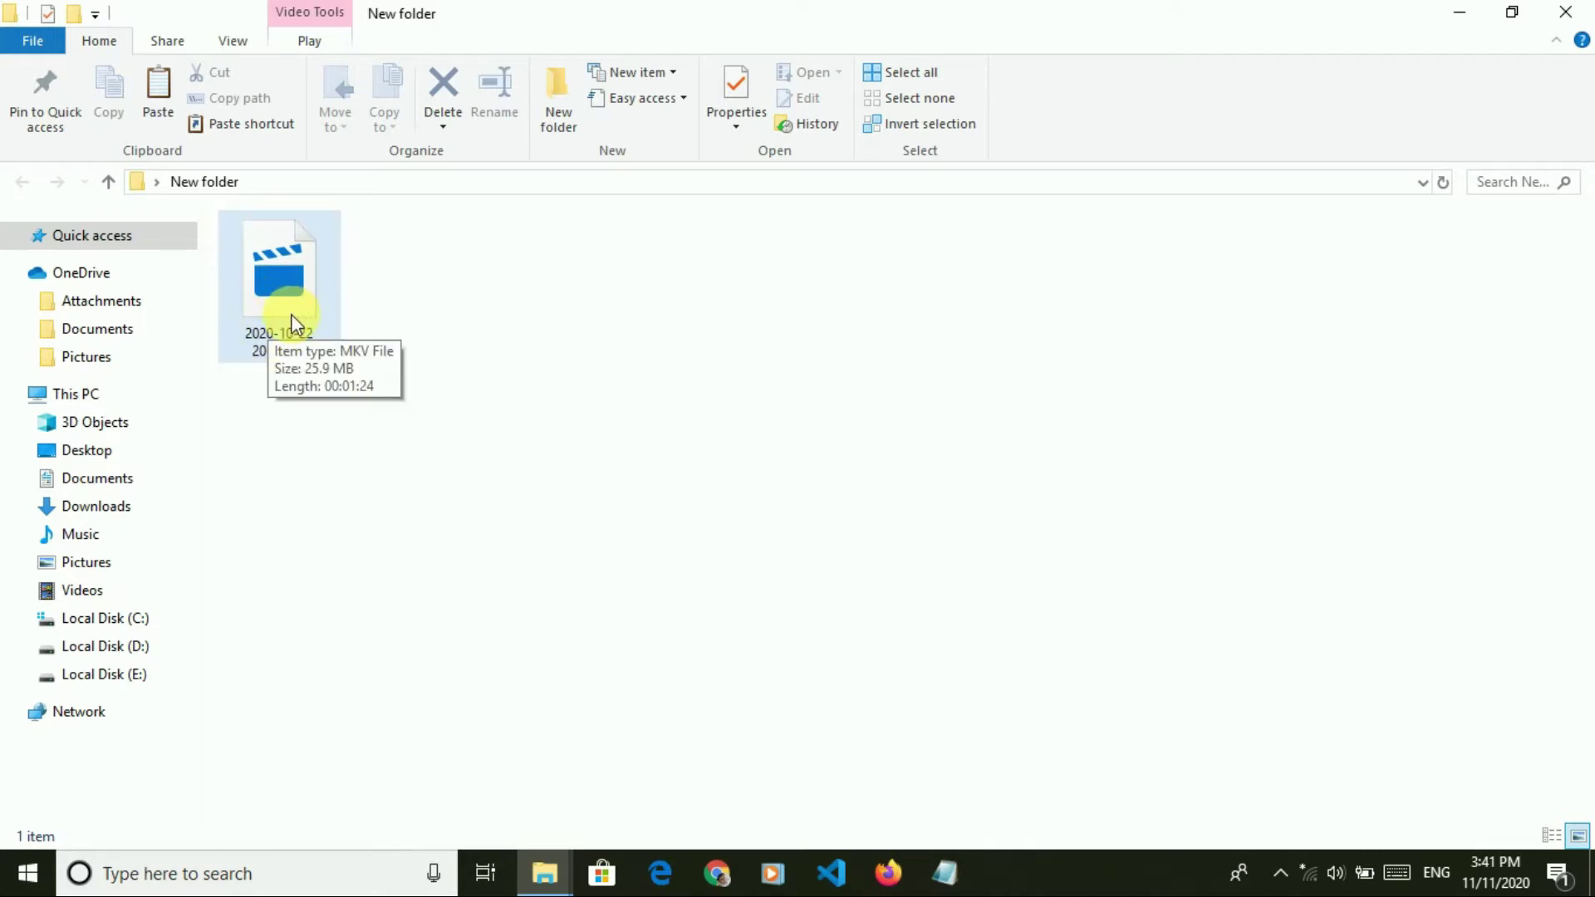
{"action": "left_click", "coordinate": [291, 314]}
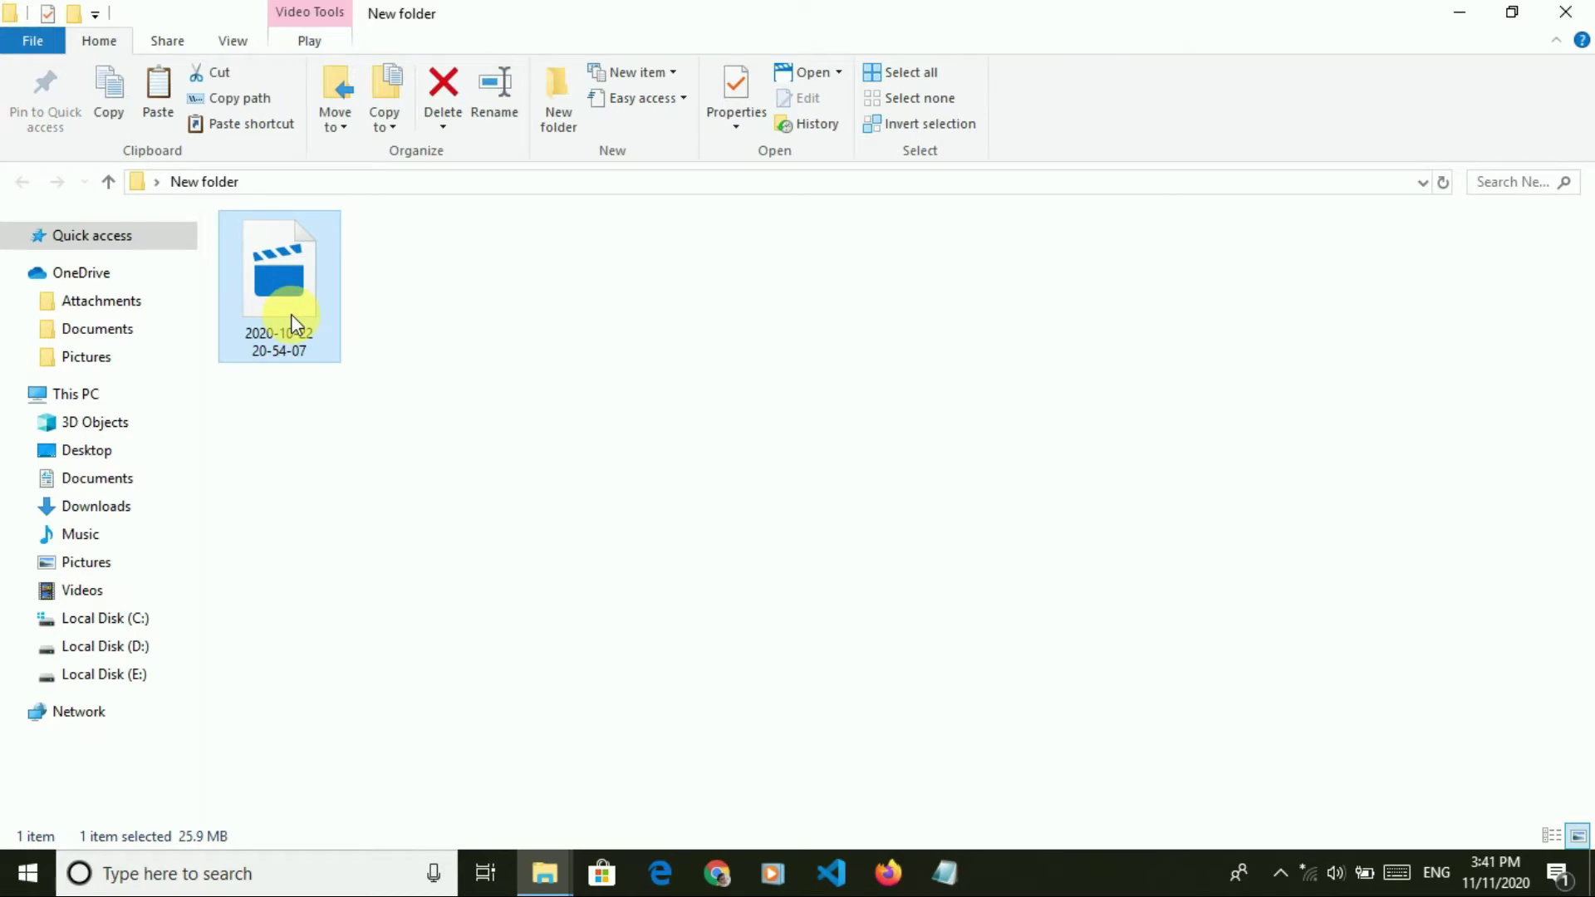
{"action": "right_click", "coordinate": [282, 381]}
{"action": "left_click", "coordinate": [355, 763]}
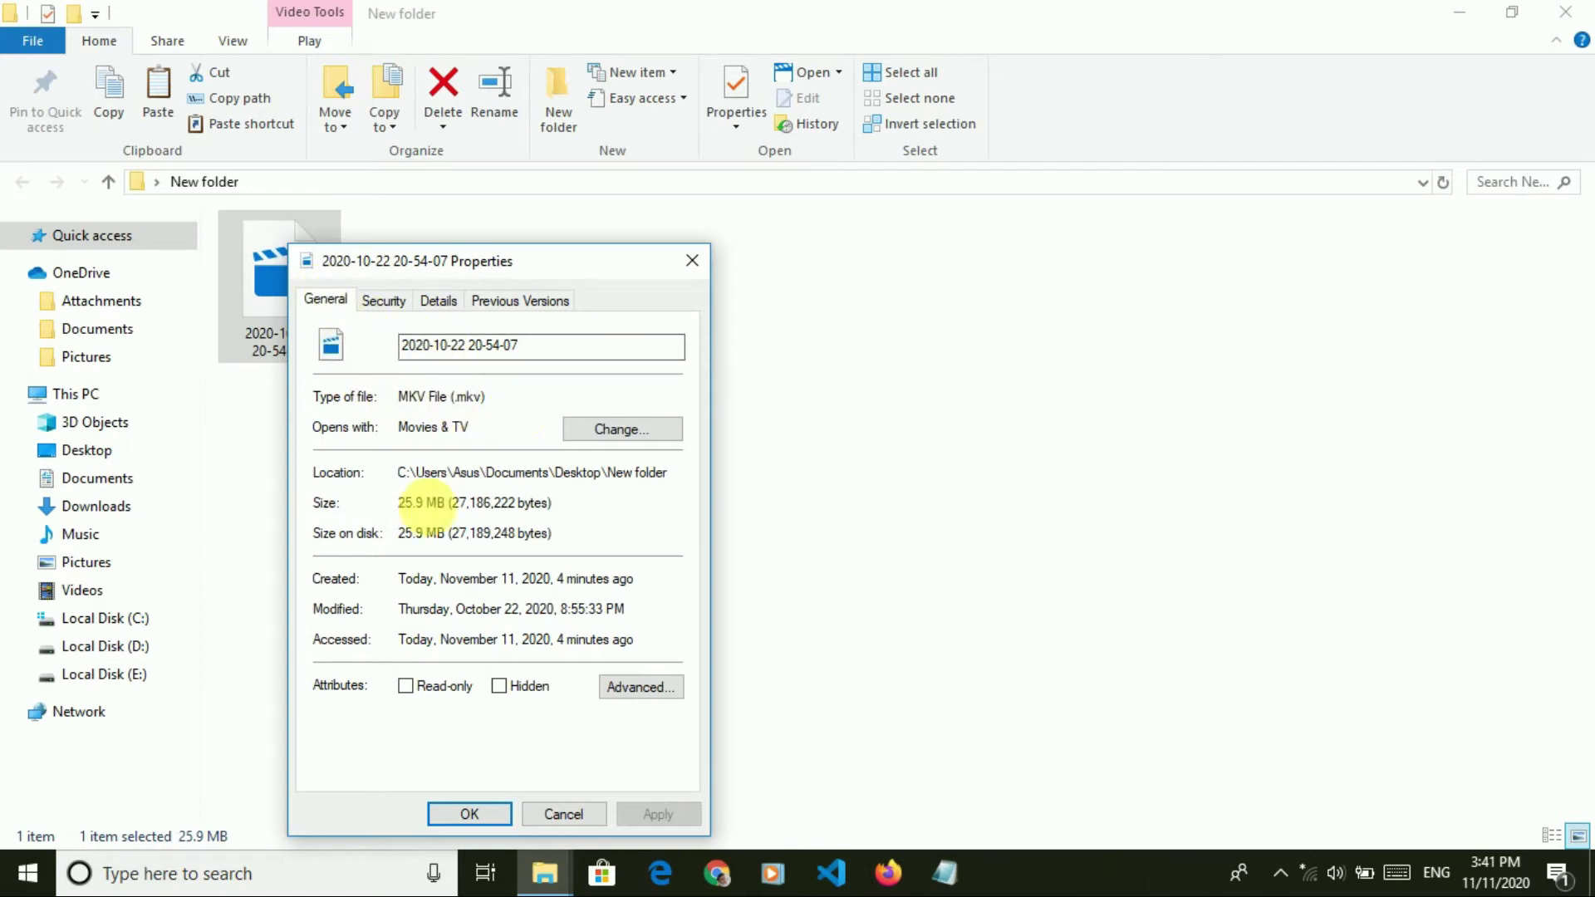
{"action": "double_click", "coordinate": [469, 397]}
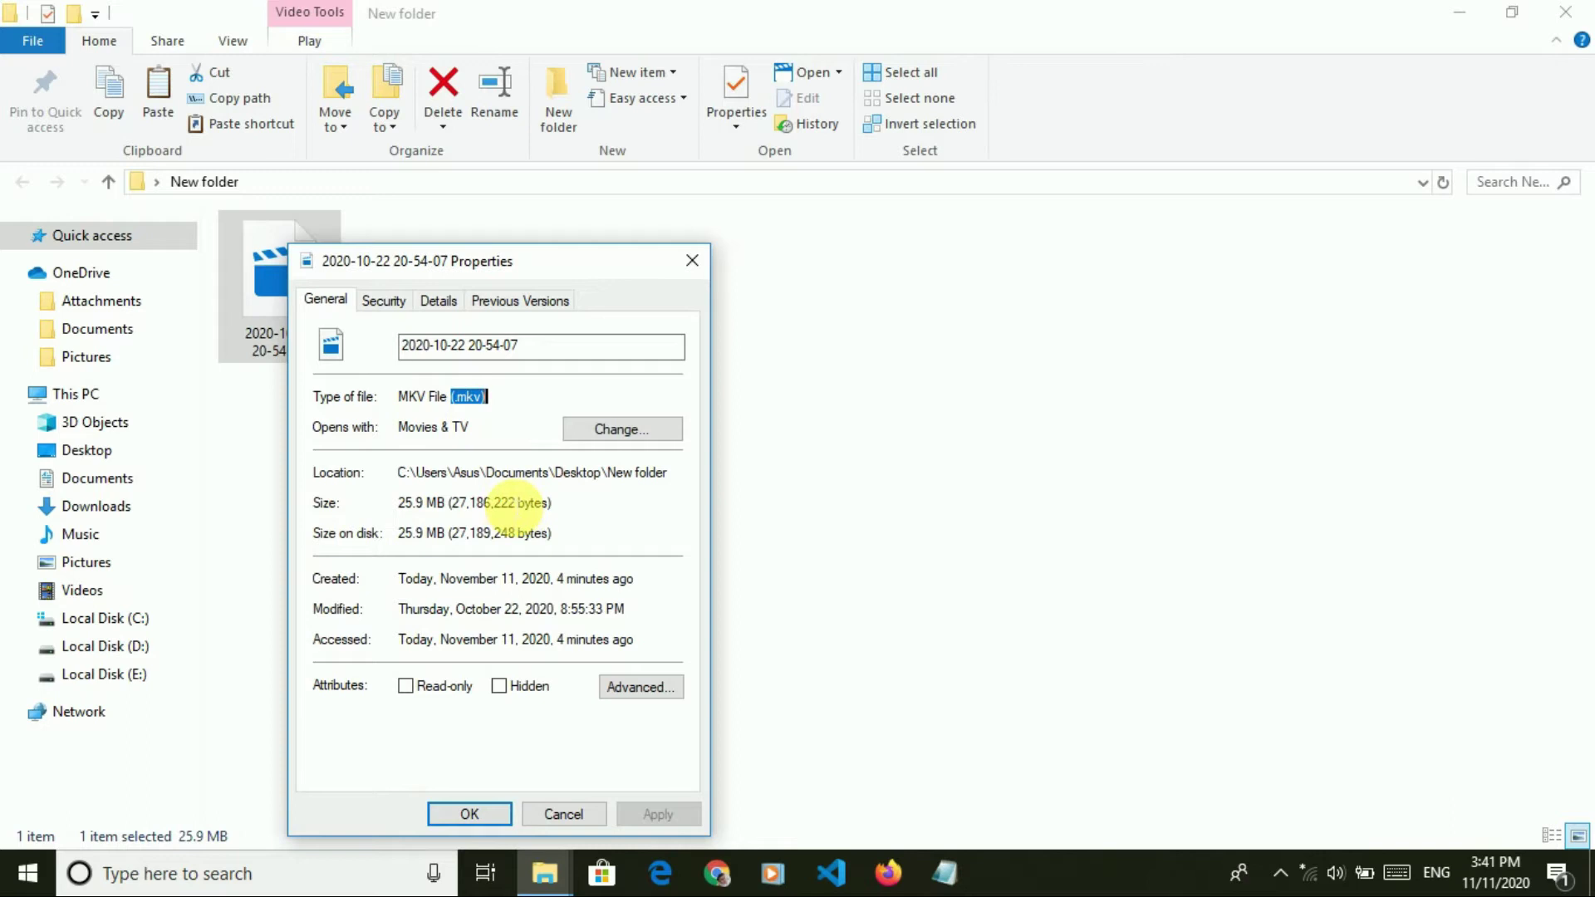
{"action": "left_click", "coordinate": [399, 399]}
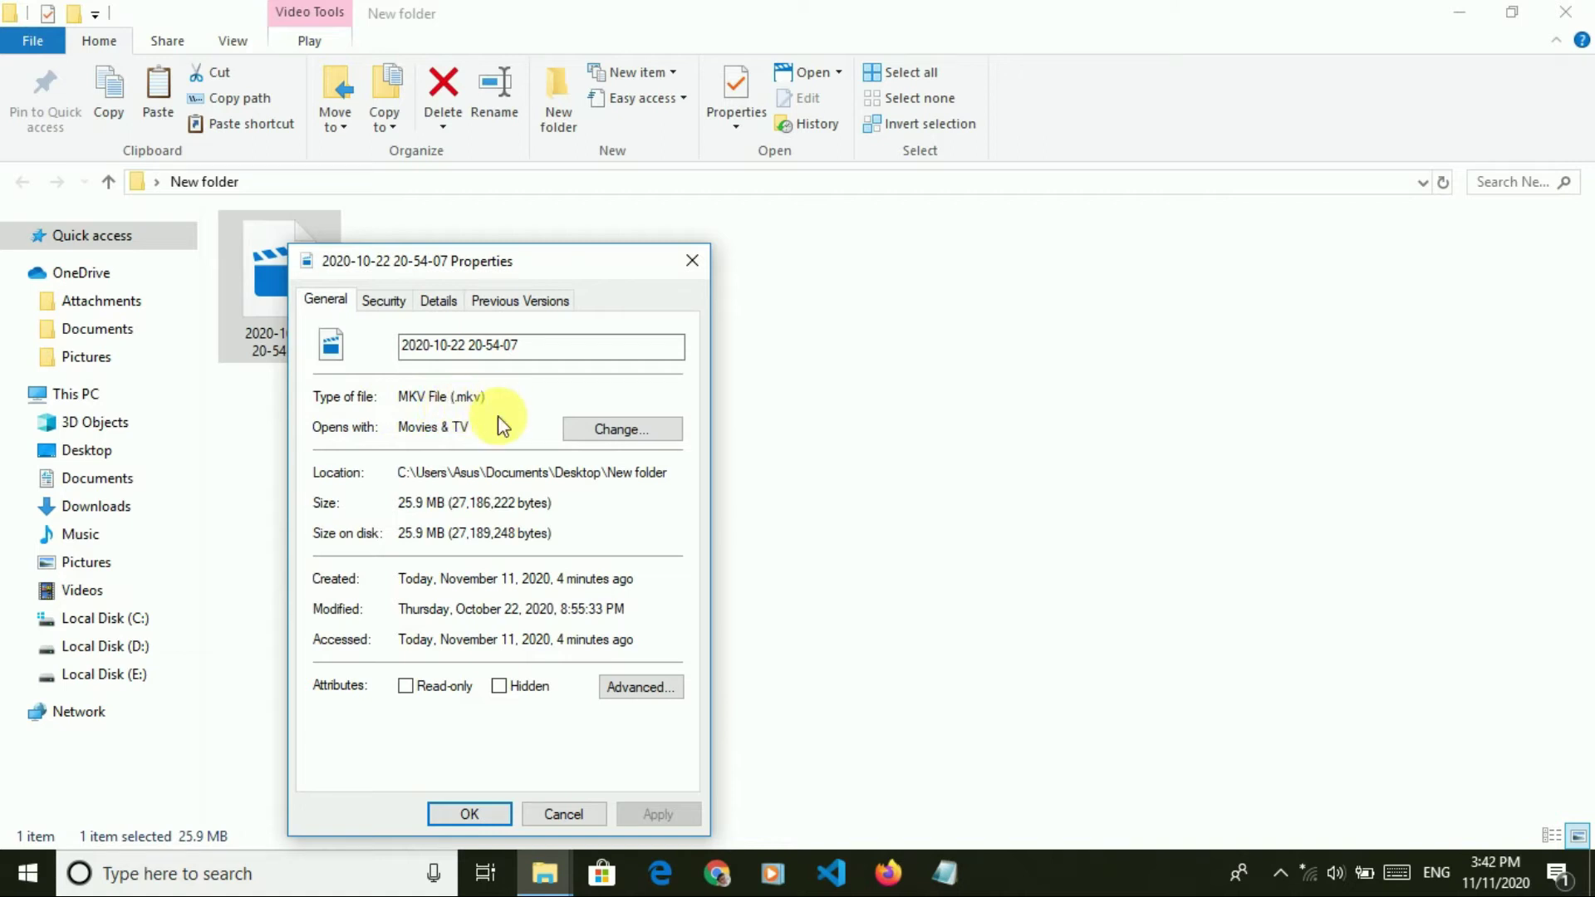
{"action": "left_click", "coordinate": [692, 278]}
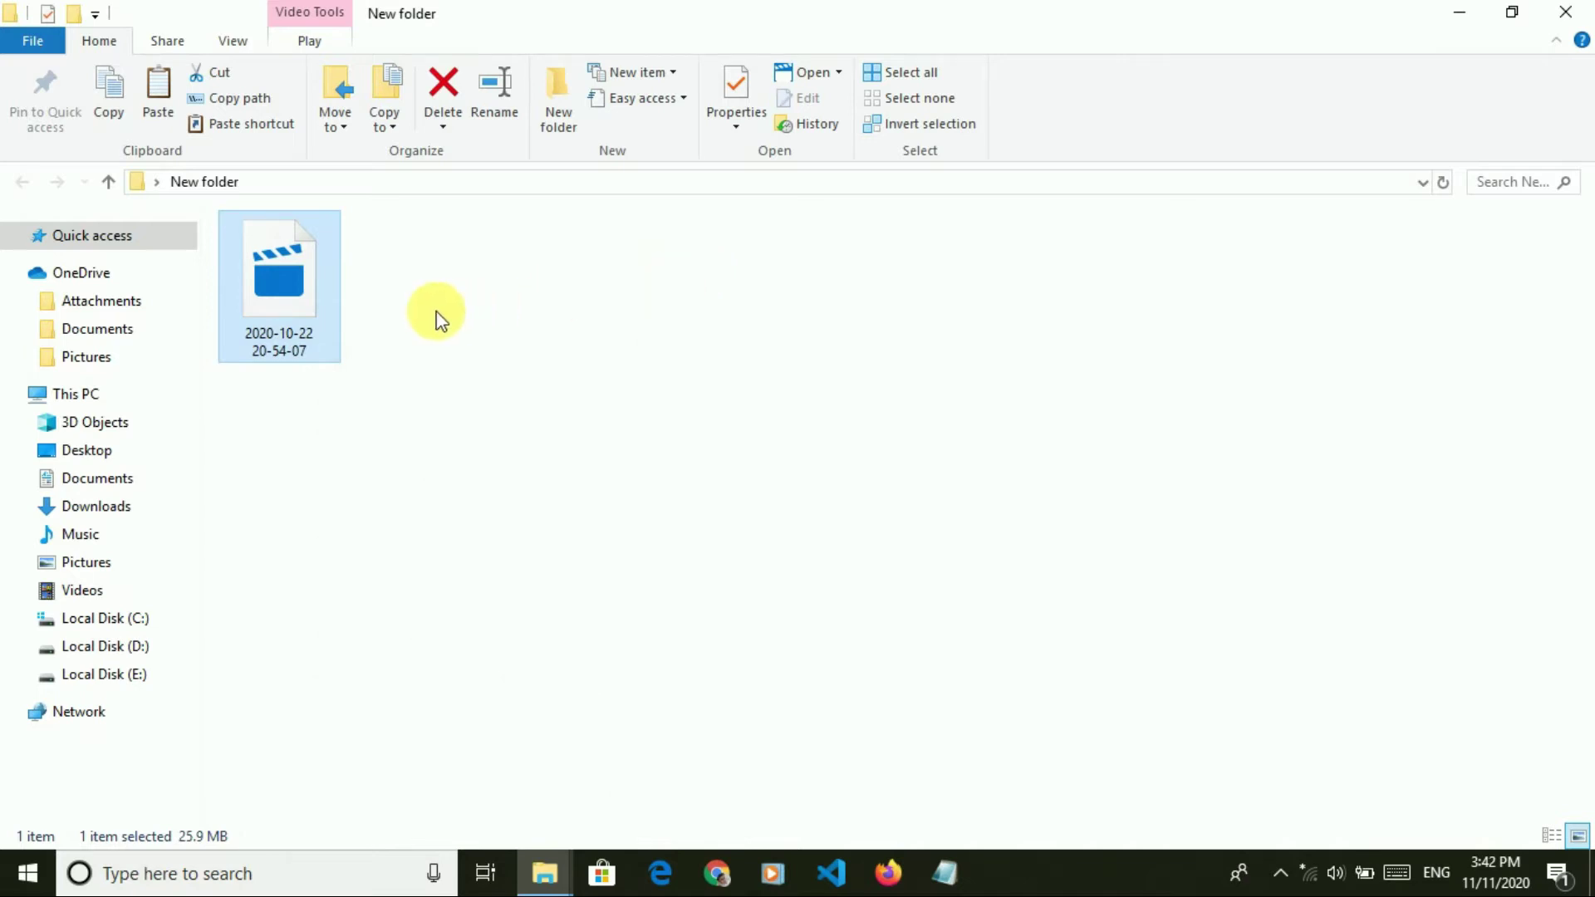
{"action": "mouse_move", "coordinate": [287, 301]}
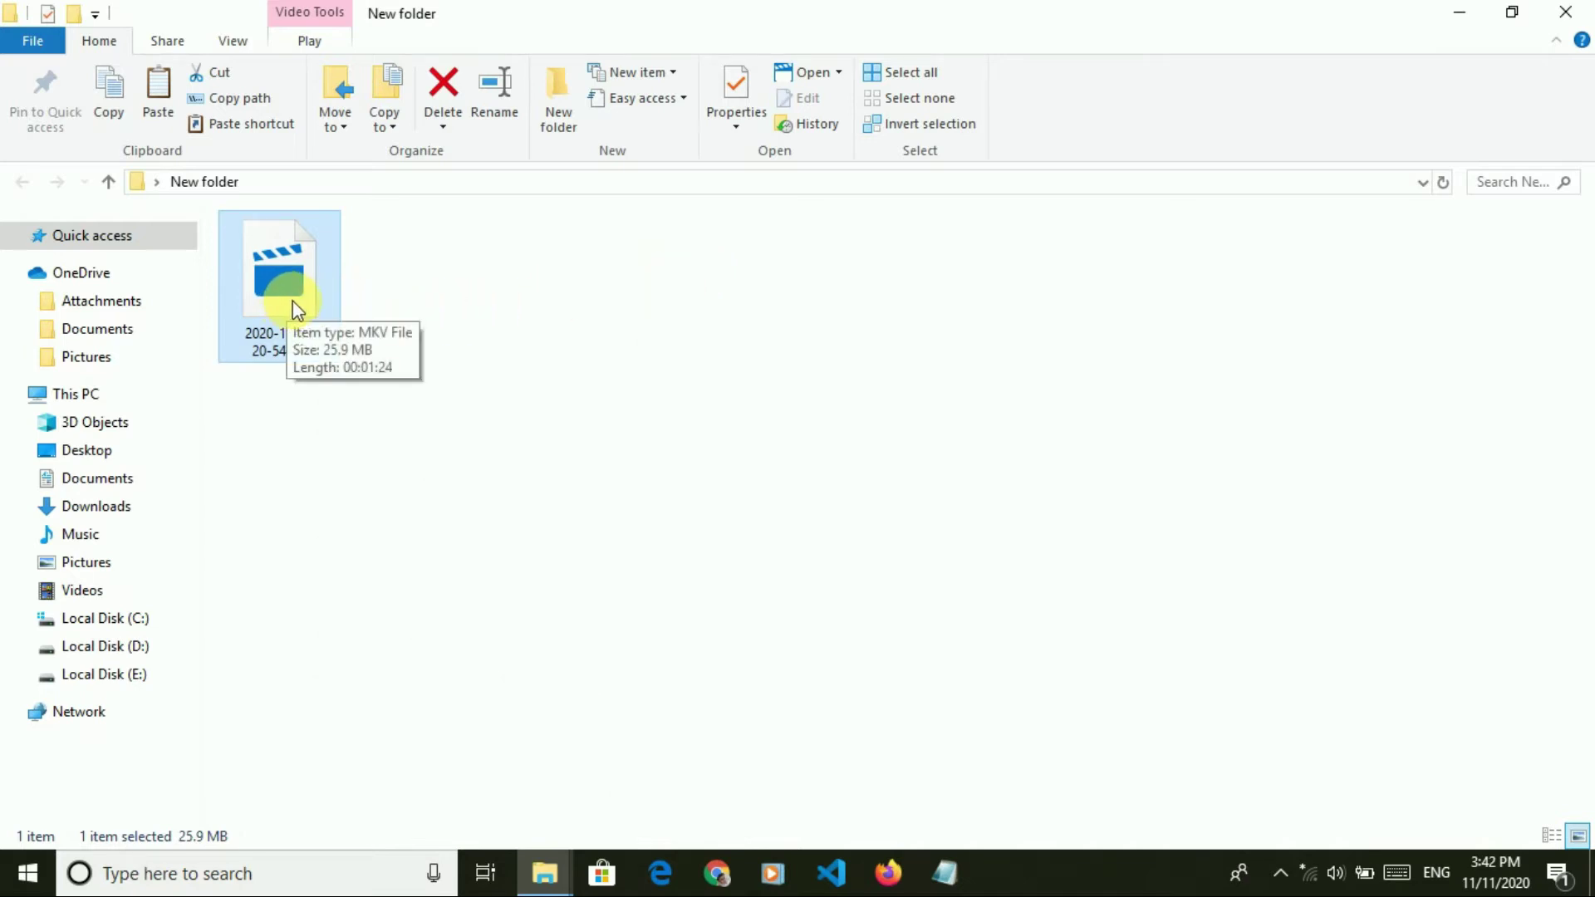
{"action": "key", "text": "shift+F10"}
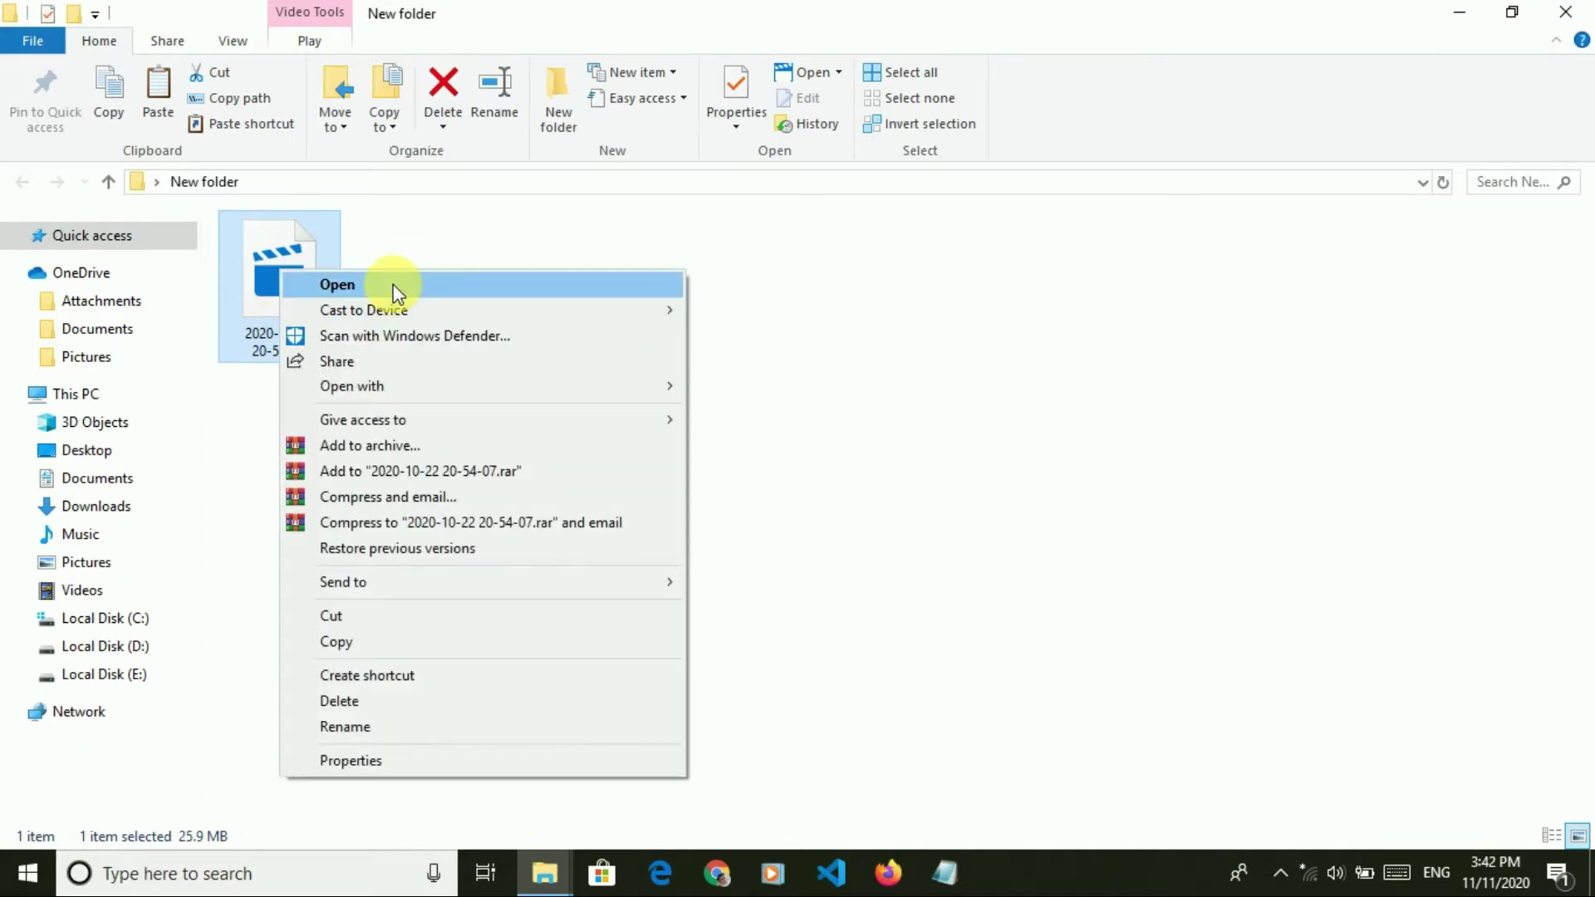
{"action": "left_click", "coordinate": [395, 289]}
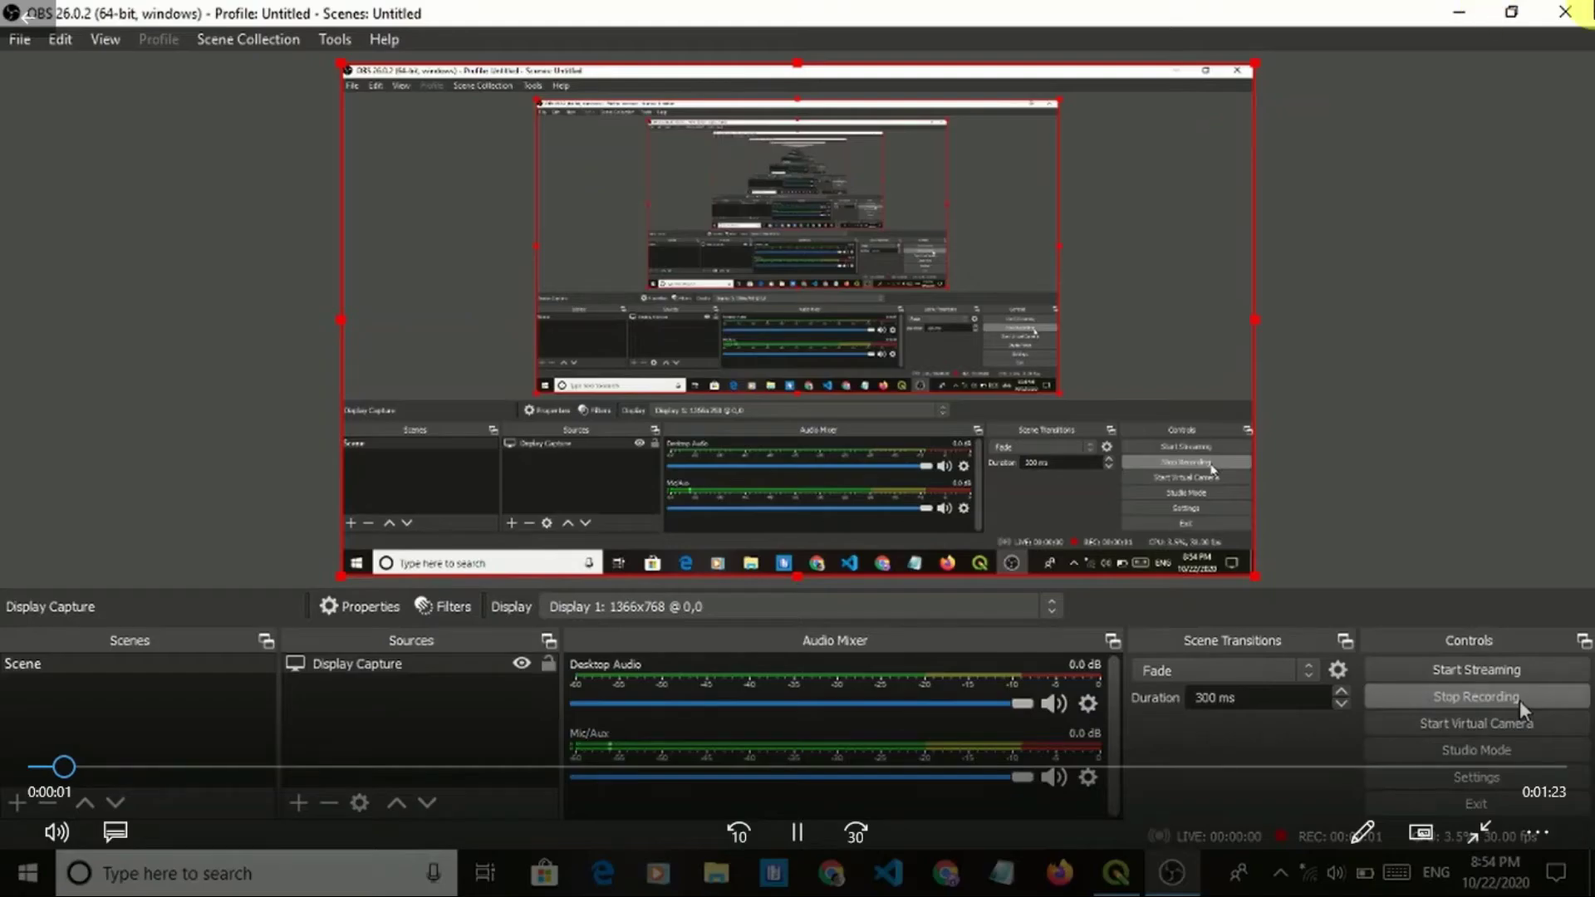
{"action": "left_click", "coordinate": [1547, 20]}
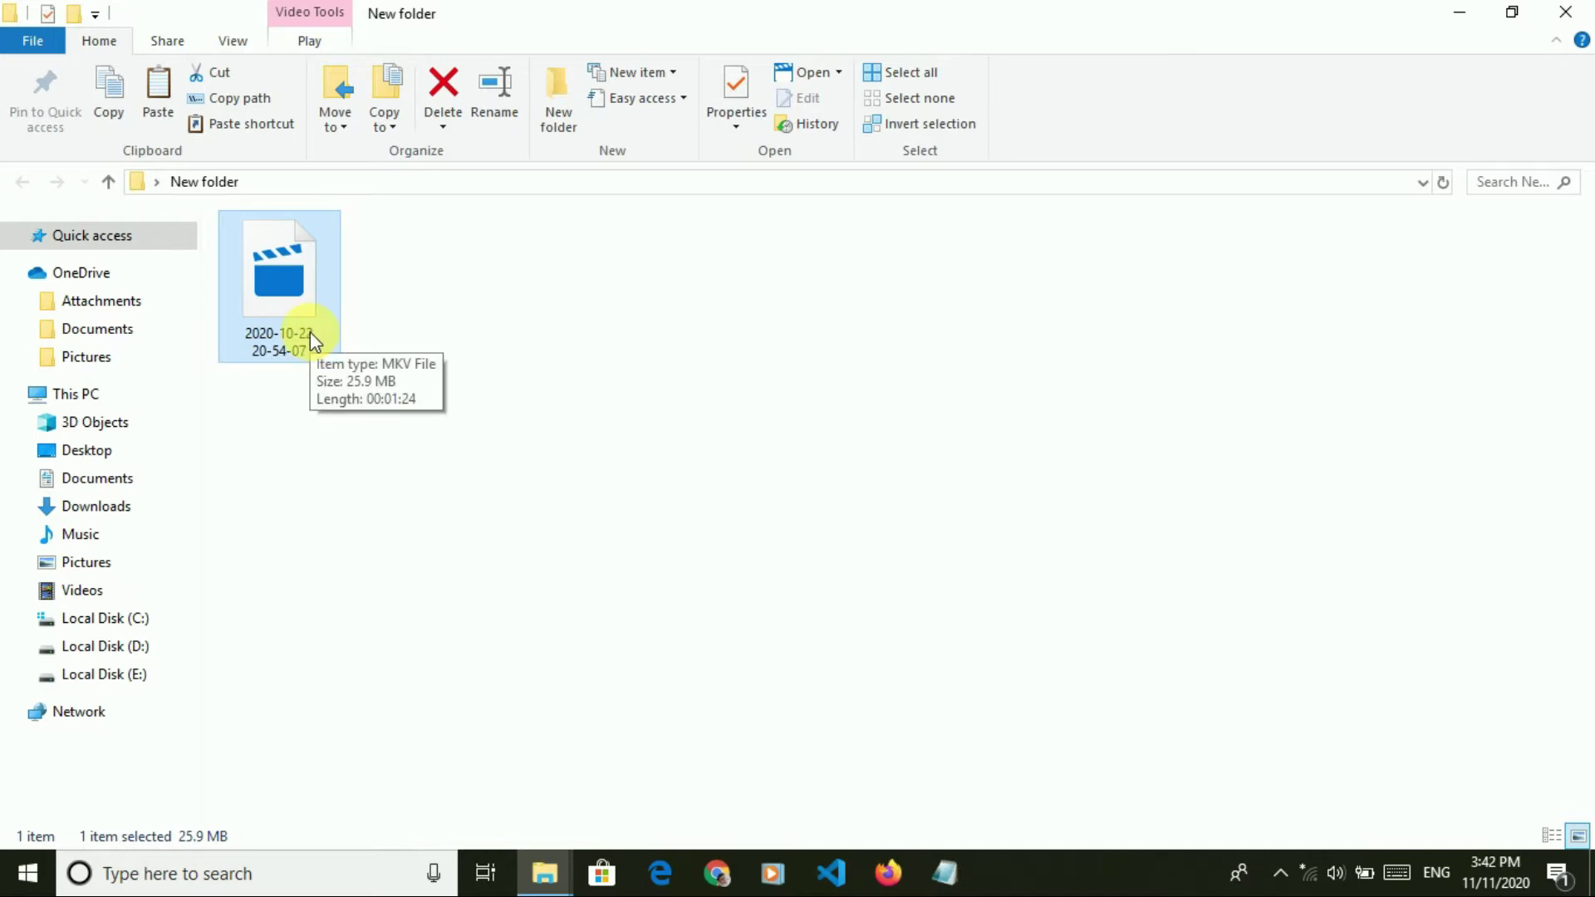
Review the played video's file extension in its properties and close them again
{"action": "key", "text": "shift+F10"}
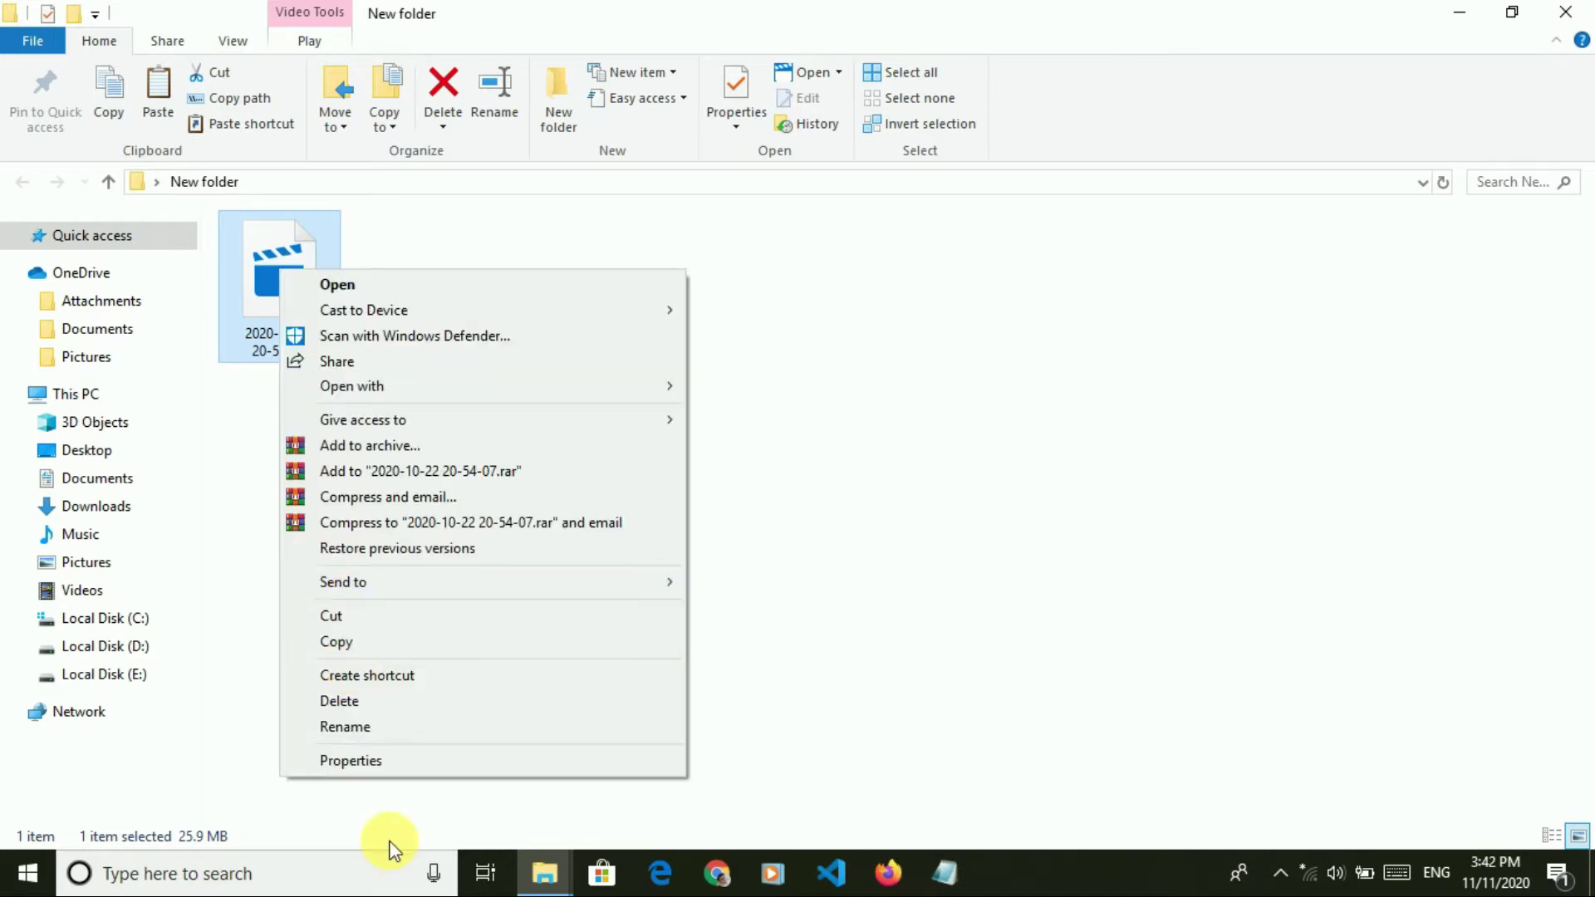
{"action": "left_click", "coordinate": [397, 761]}
{"action": "left_click_drag", "start_coordinate": [451, 398], "coordinate": [490, 399]}
{"action": "left_click", "coordinate": [691, 261]}
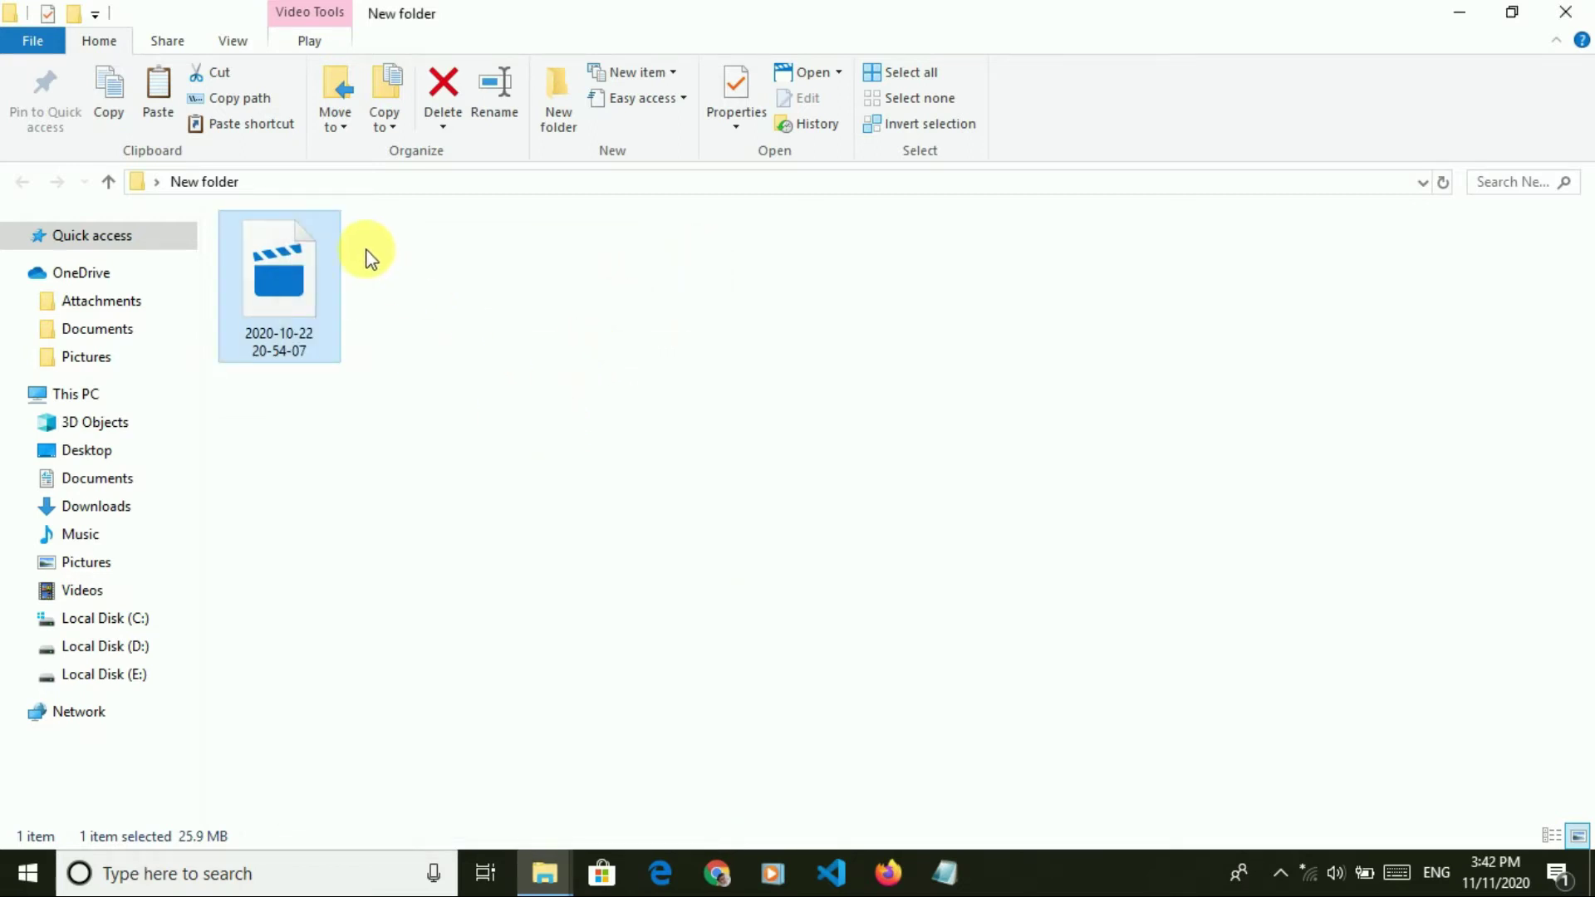
Turn off "Hide extensions for known file types" in the advanced folder view settings and save the change
{"action": "left_click", "coordinate": [23, 46]}
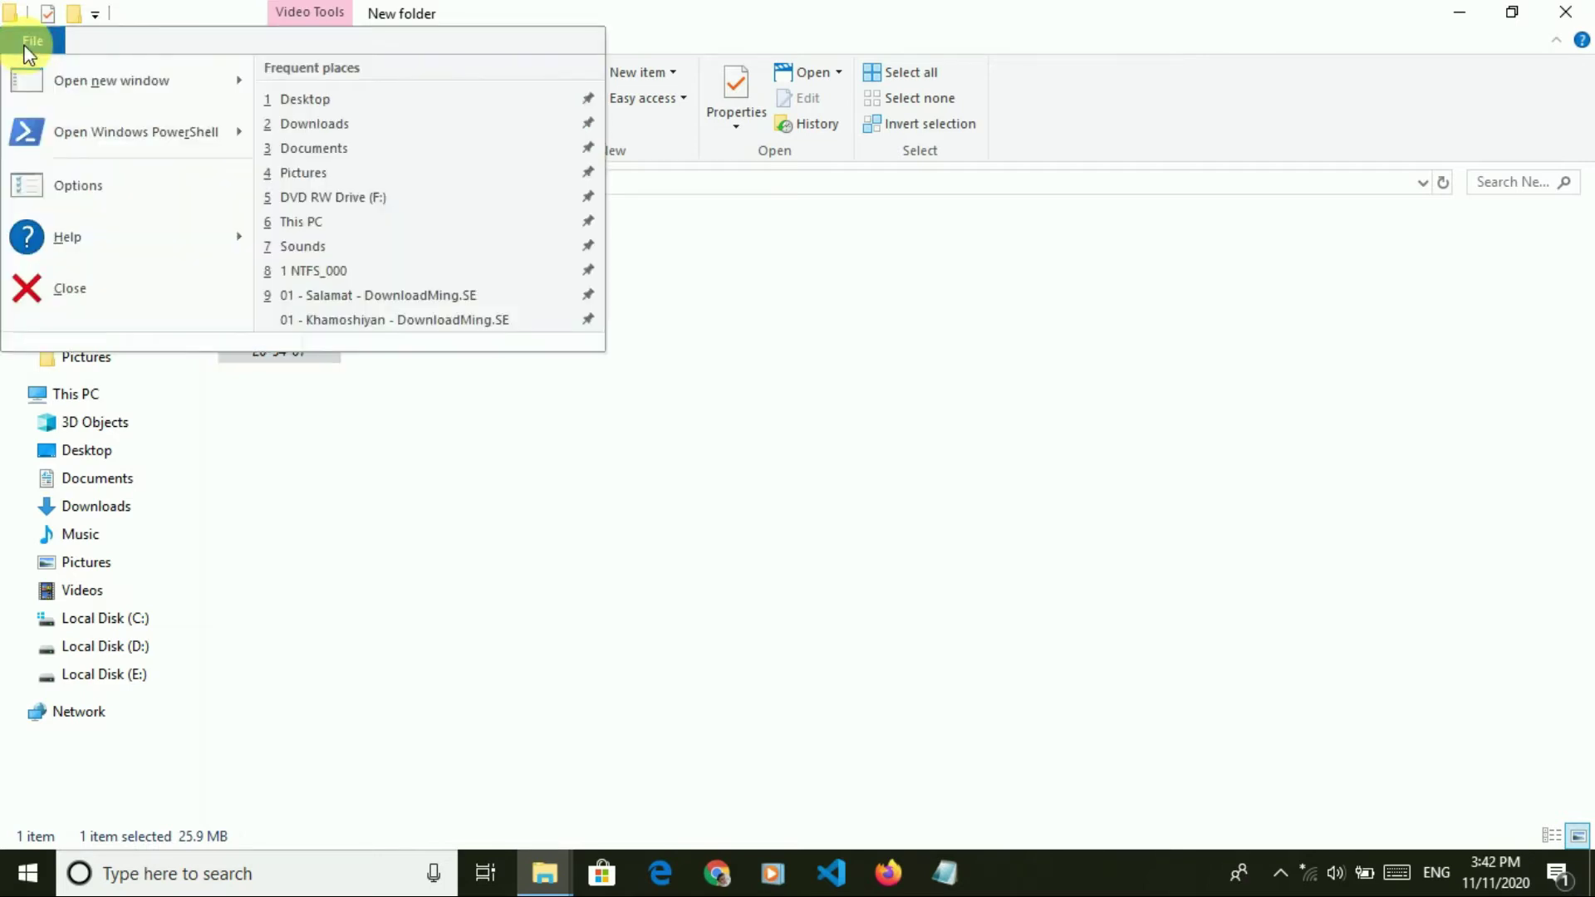
{"action": "left_click", "coordinate": [82, 186]}
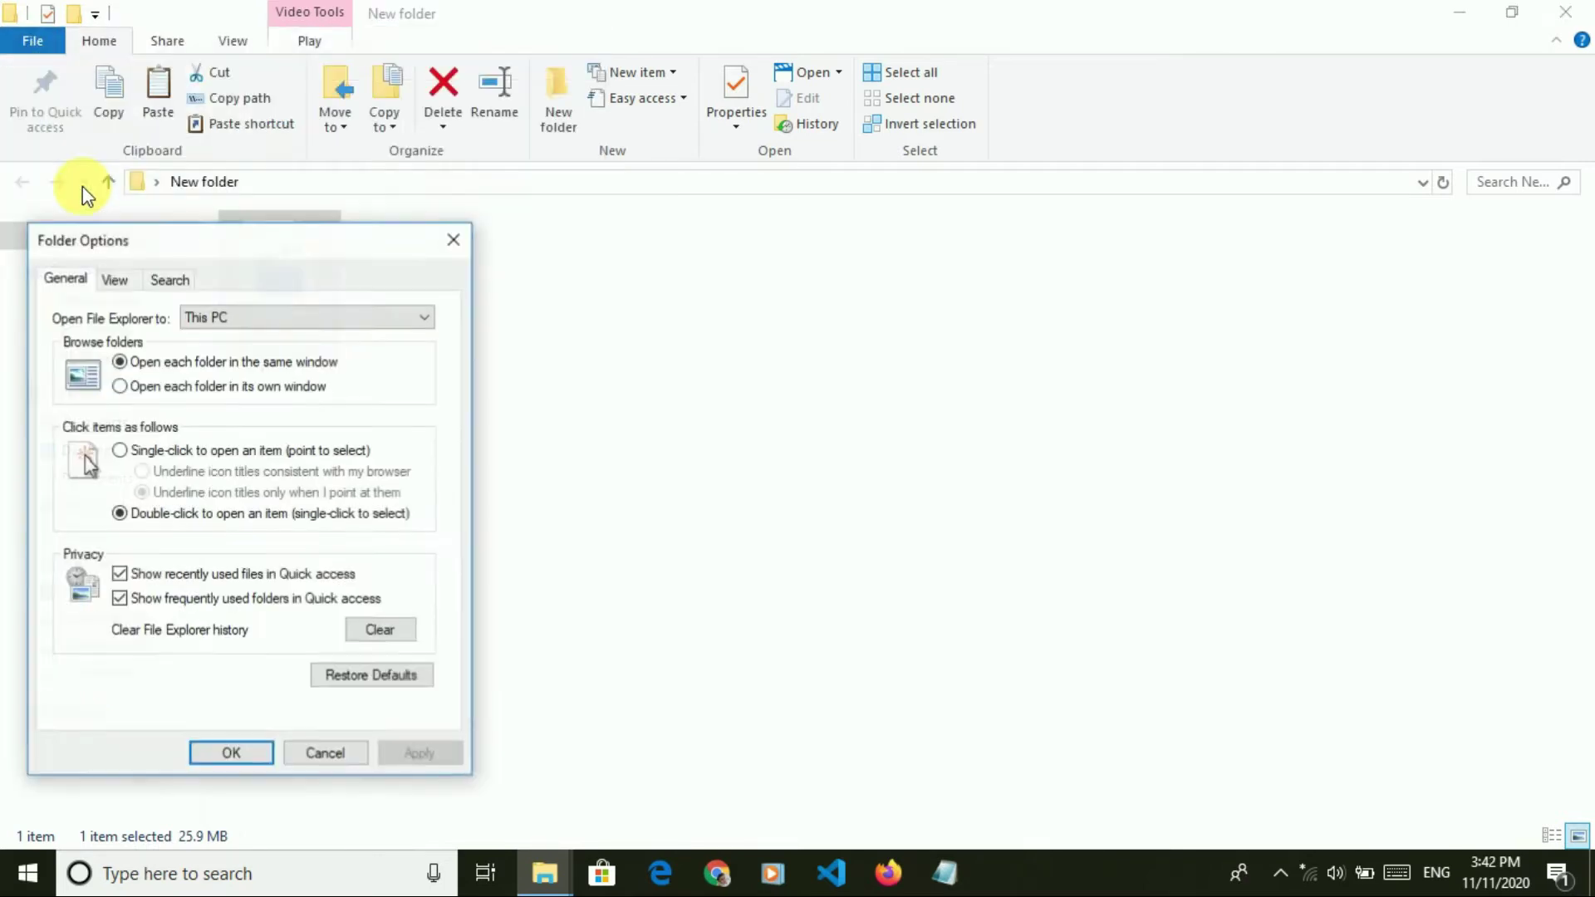
{"action": "left_click_drag", "start_coordinate": [155, 234], "coordinate": [672, 92]}
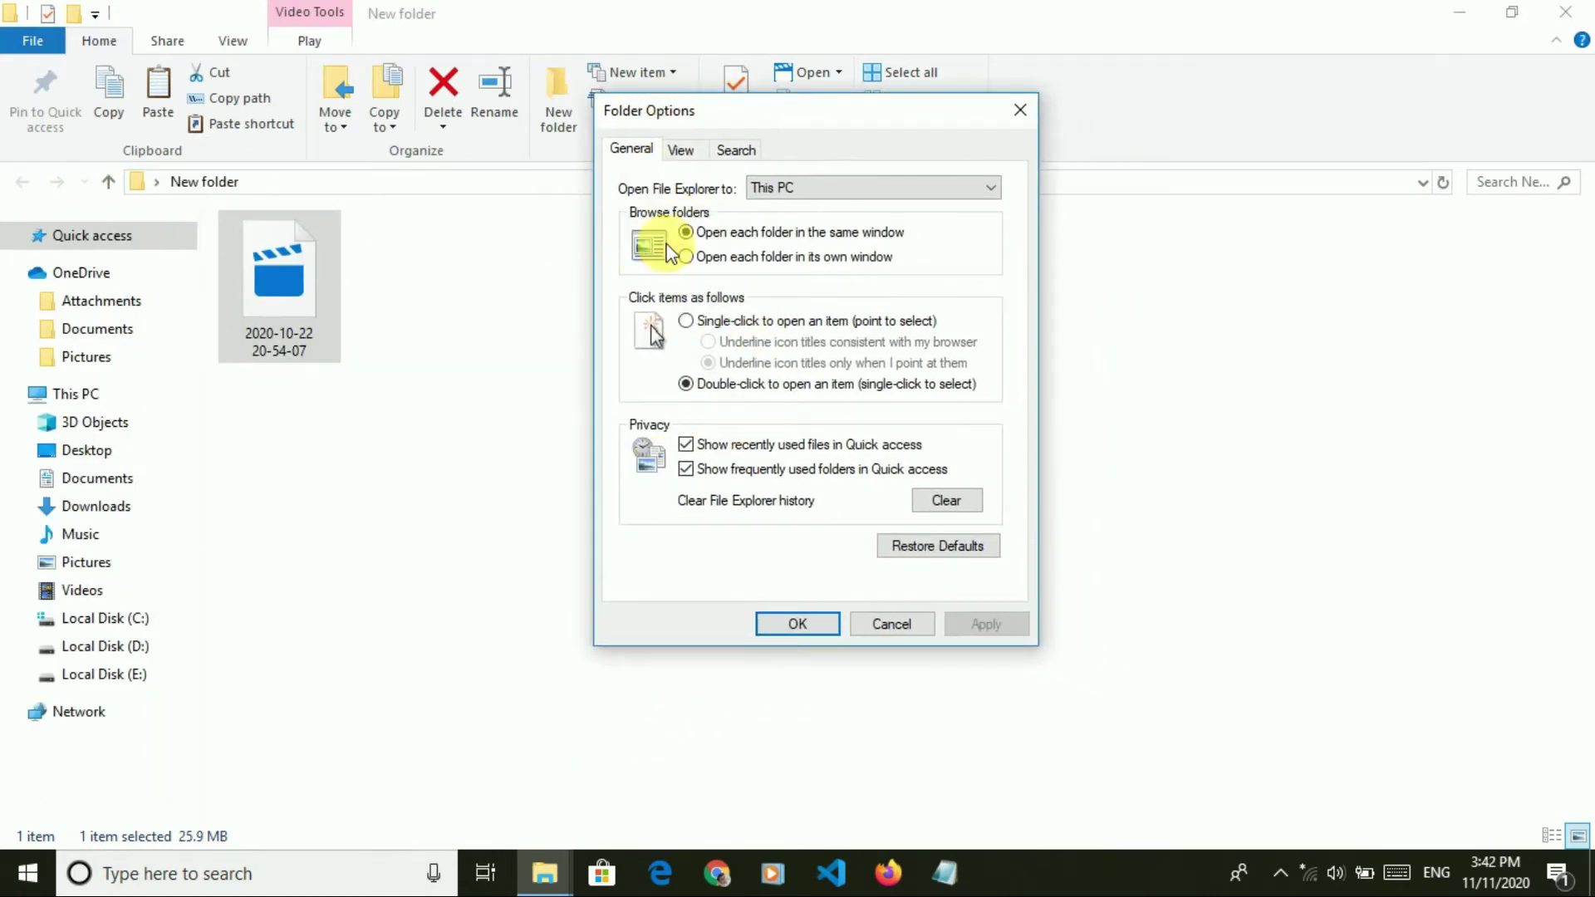
{"action": "left_click", "coordinate": [680, 151]}
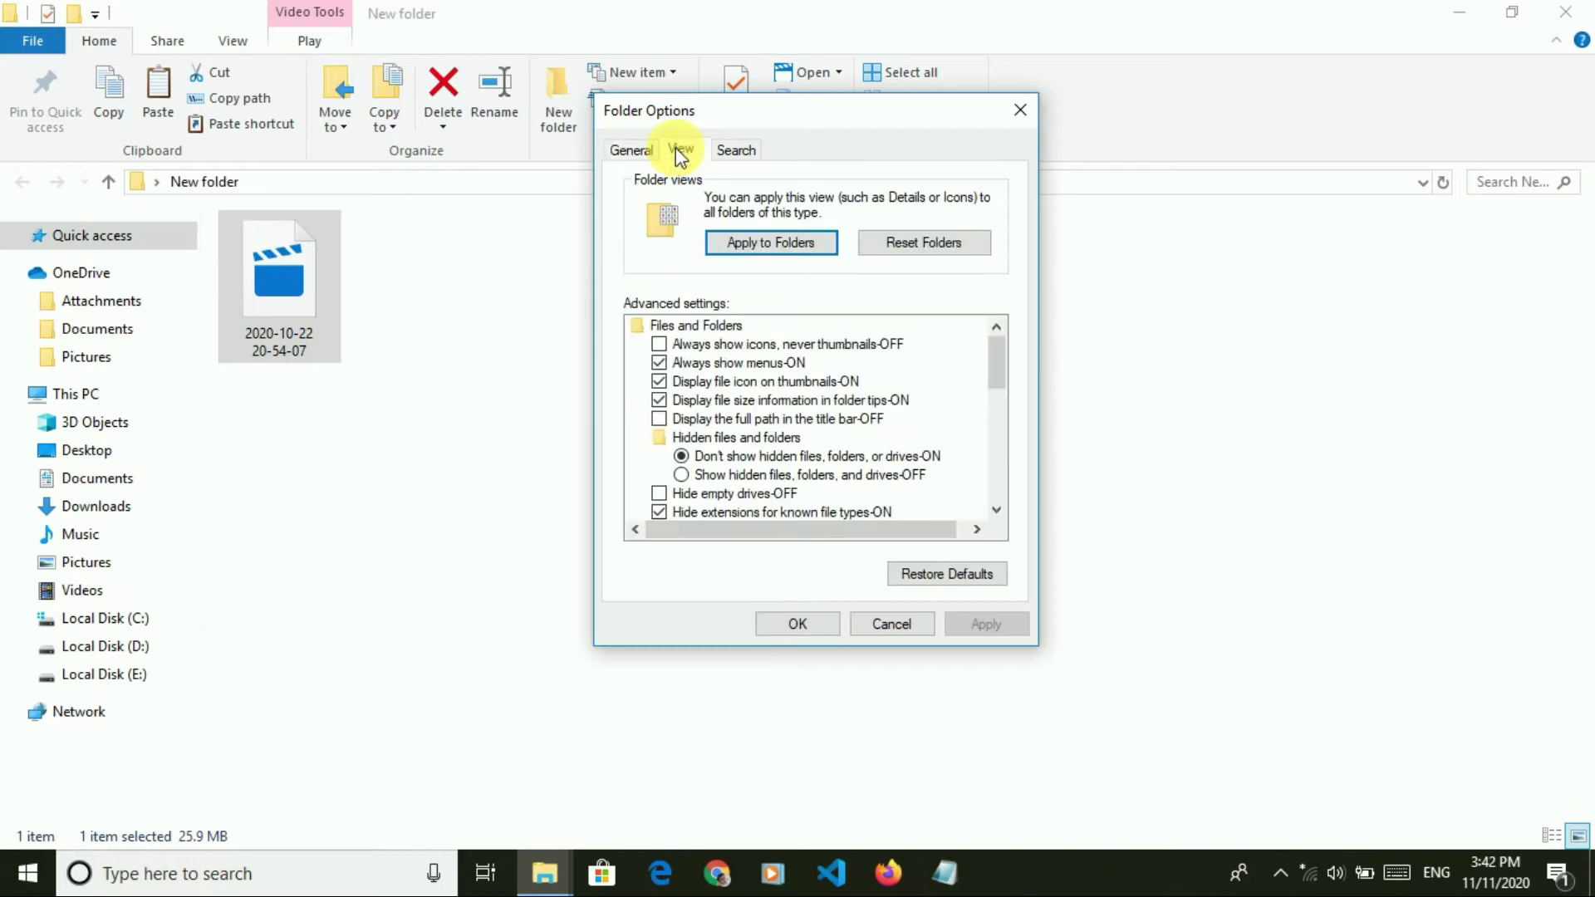
{"action": "left_click_drag", "start_coordinate": [998, 362], "coordinate": [998, 380]}
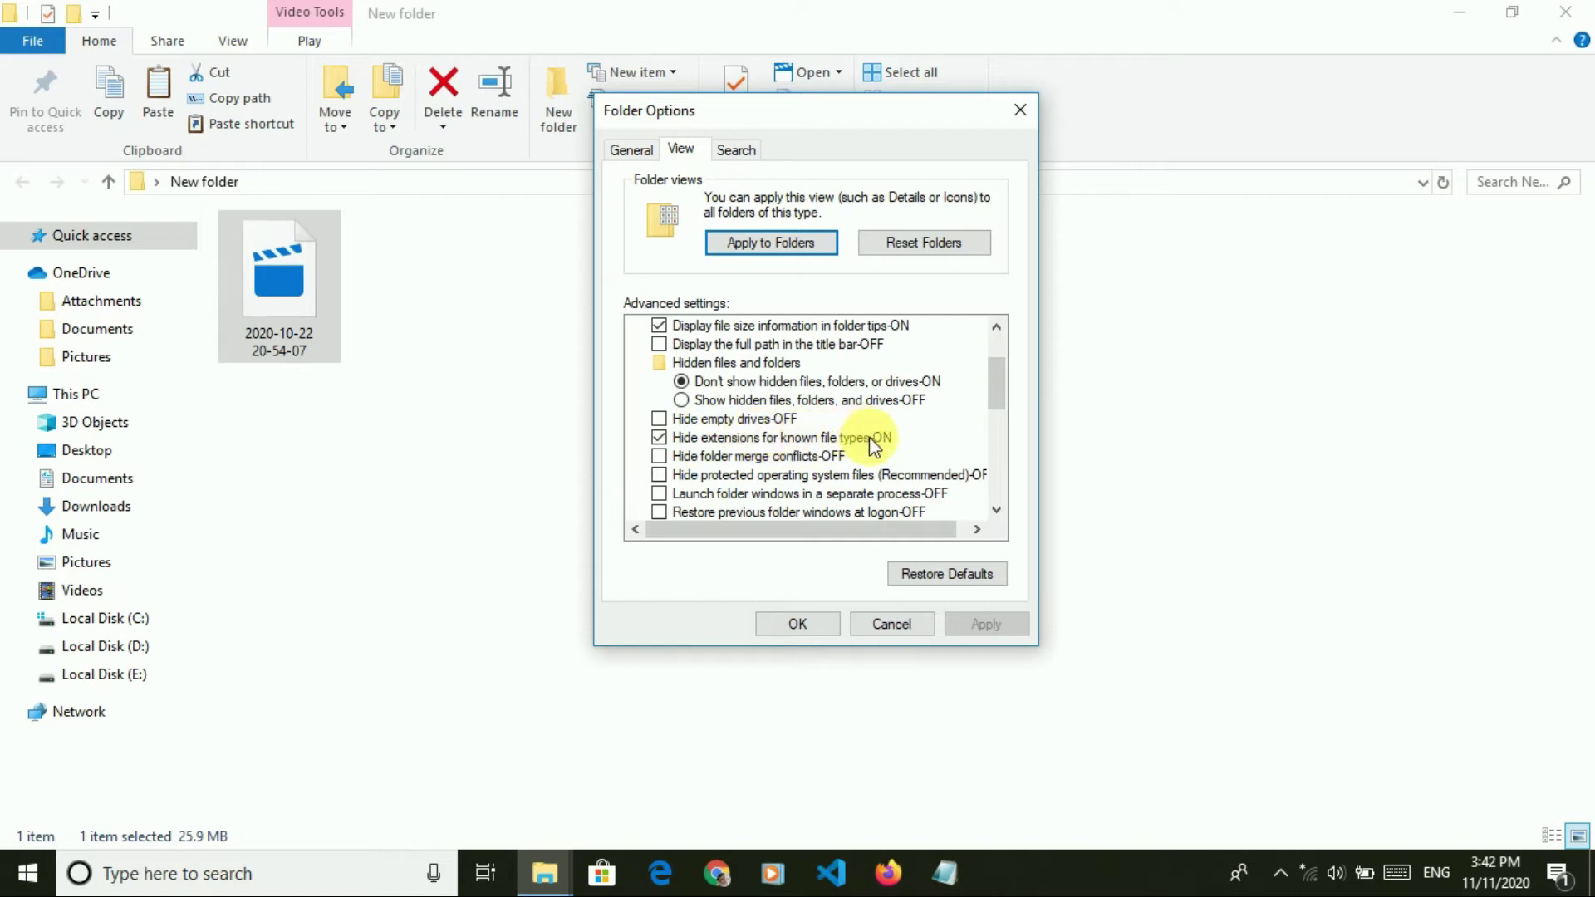
{"action": "left_click", "coordinate": [660, 437]}
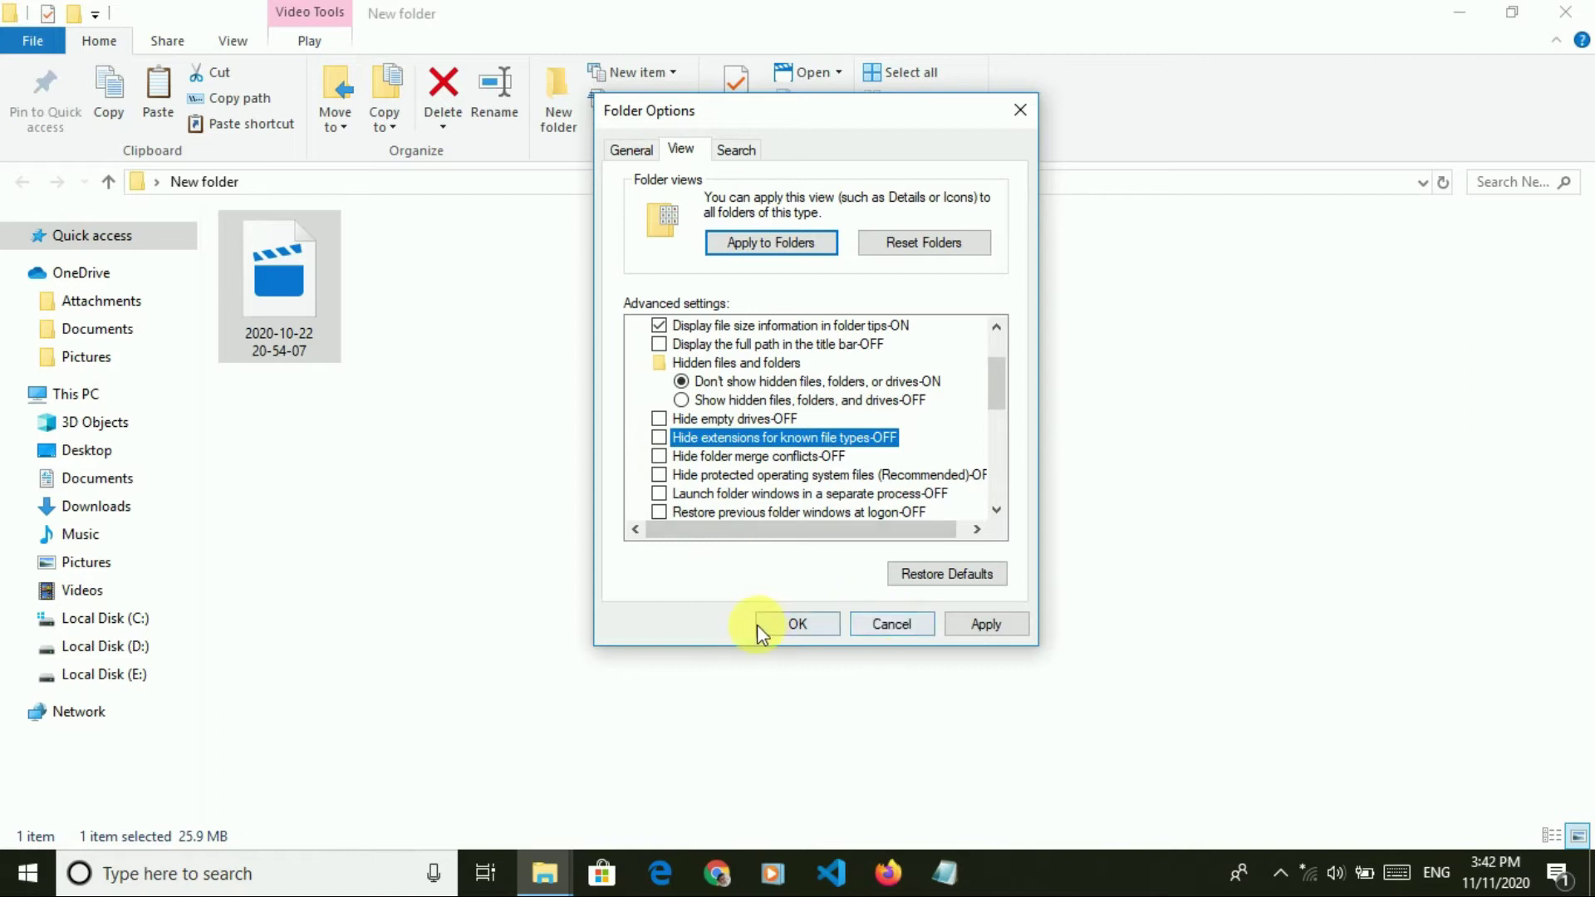
{"action": "left_click", "coordinate": [816, 626]}
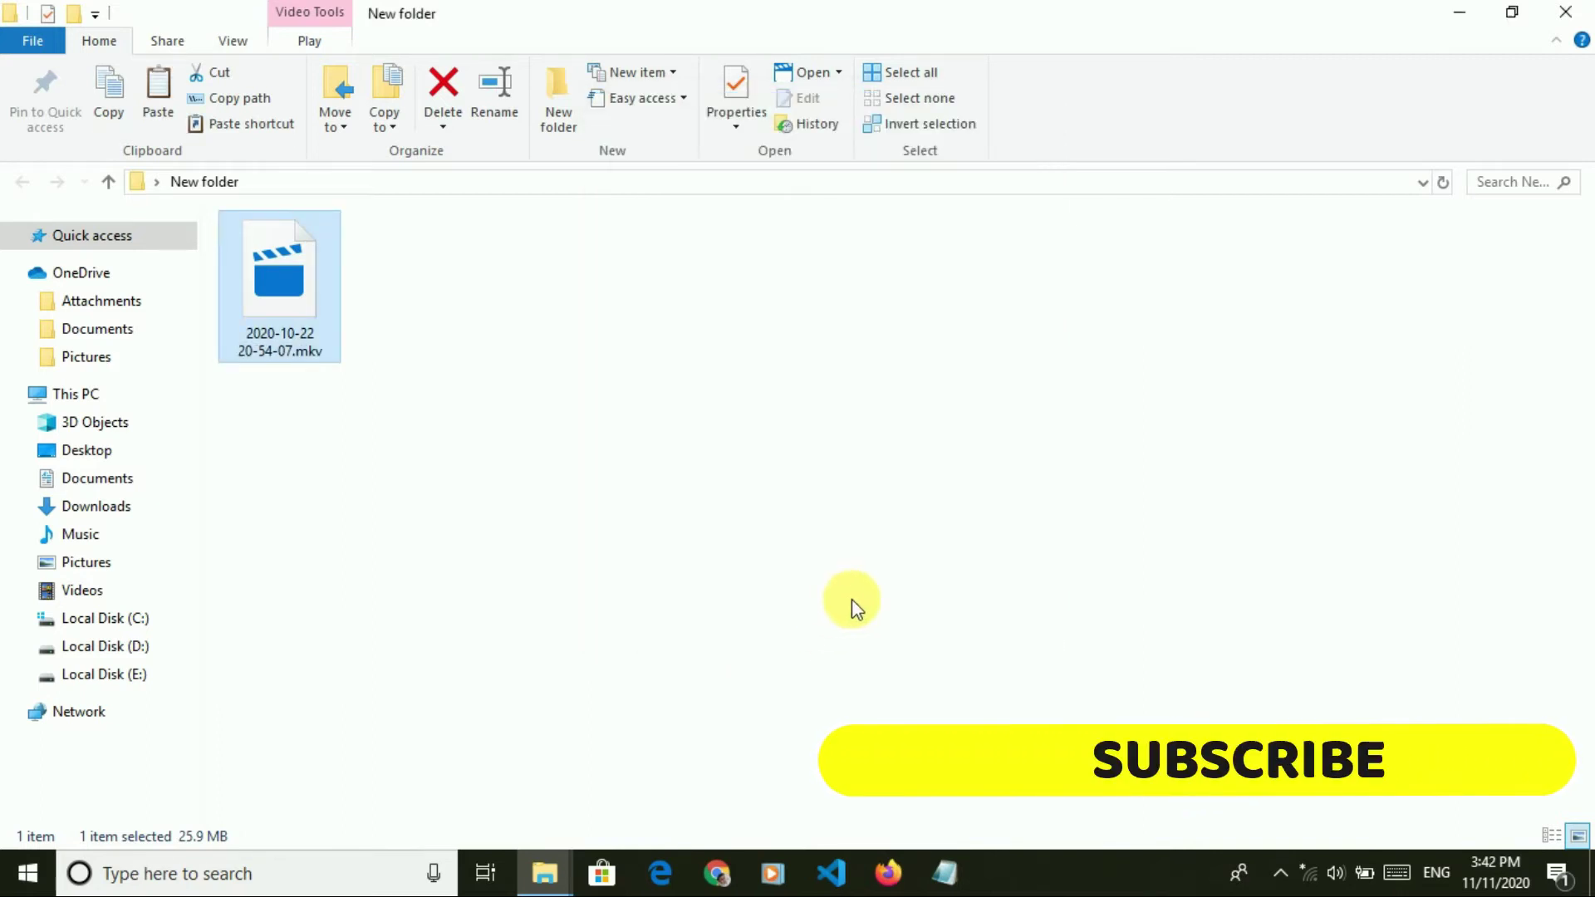
Inspect the type of the .mkv file in its properties and close them
{"action": "right_click", "coordinate": [307, 324]}
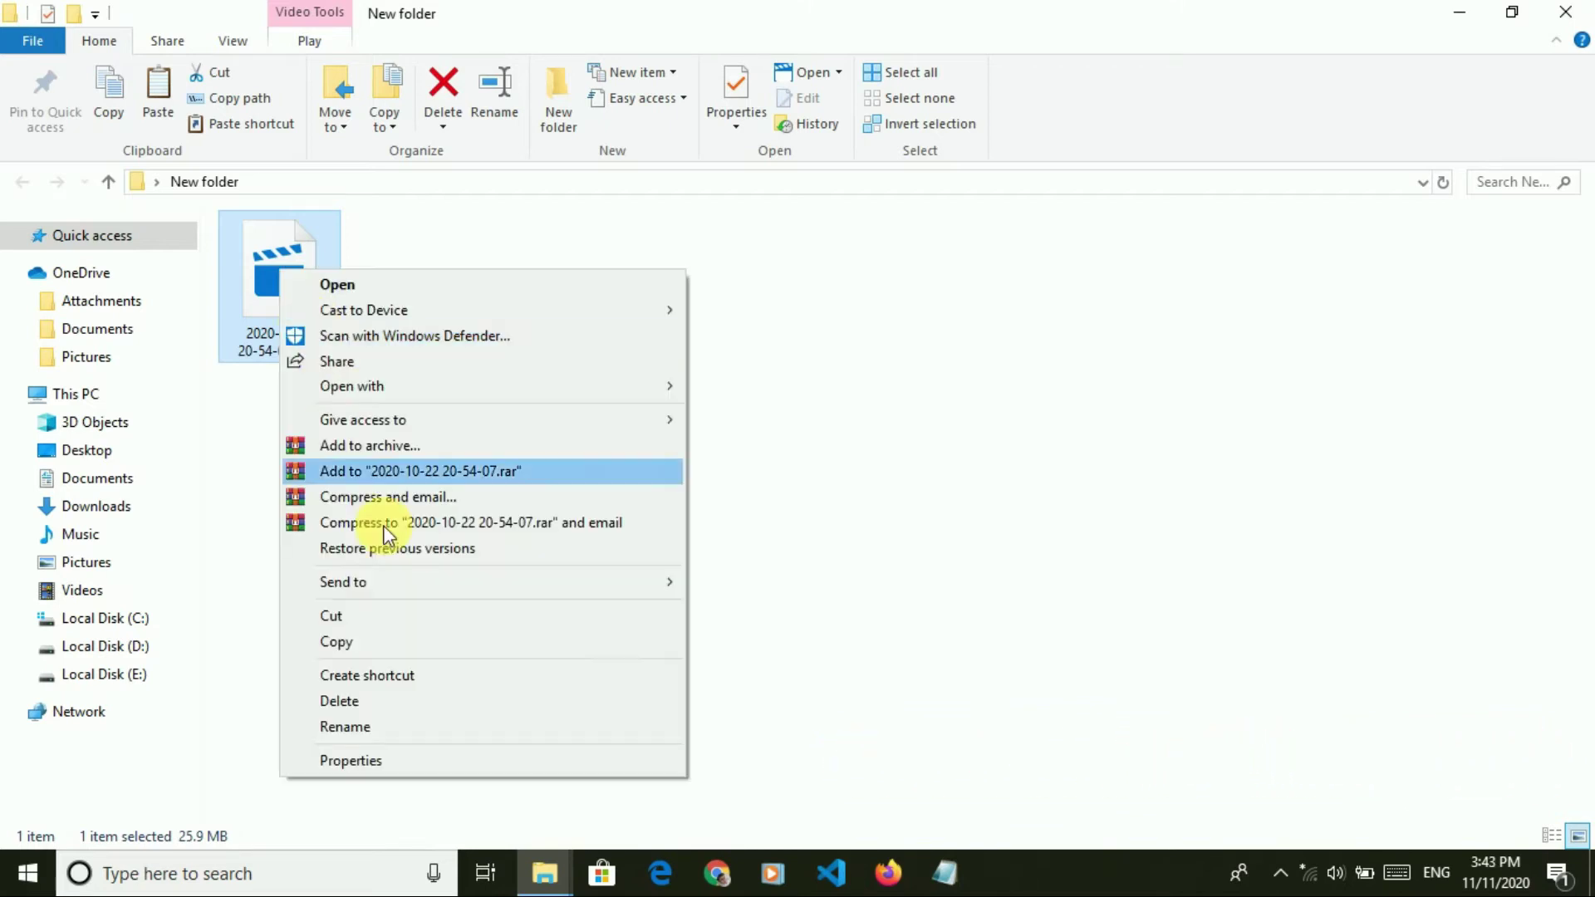
{"action": "left_click", "coordinate": [402, 765]}
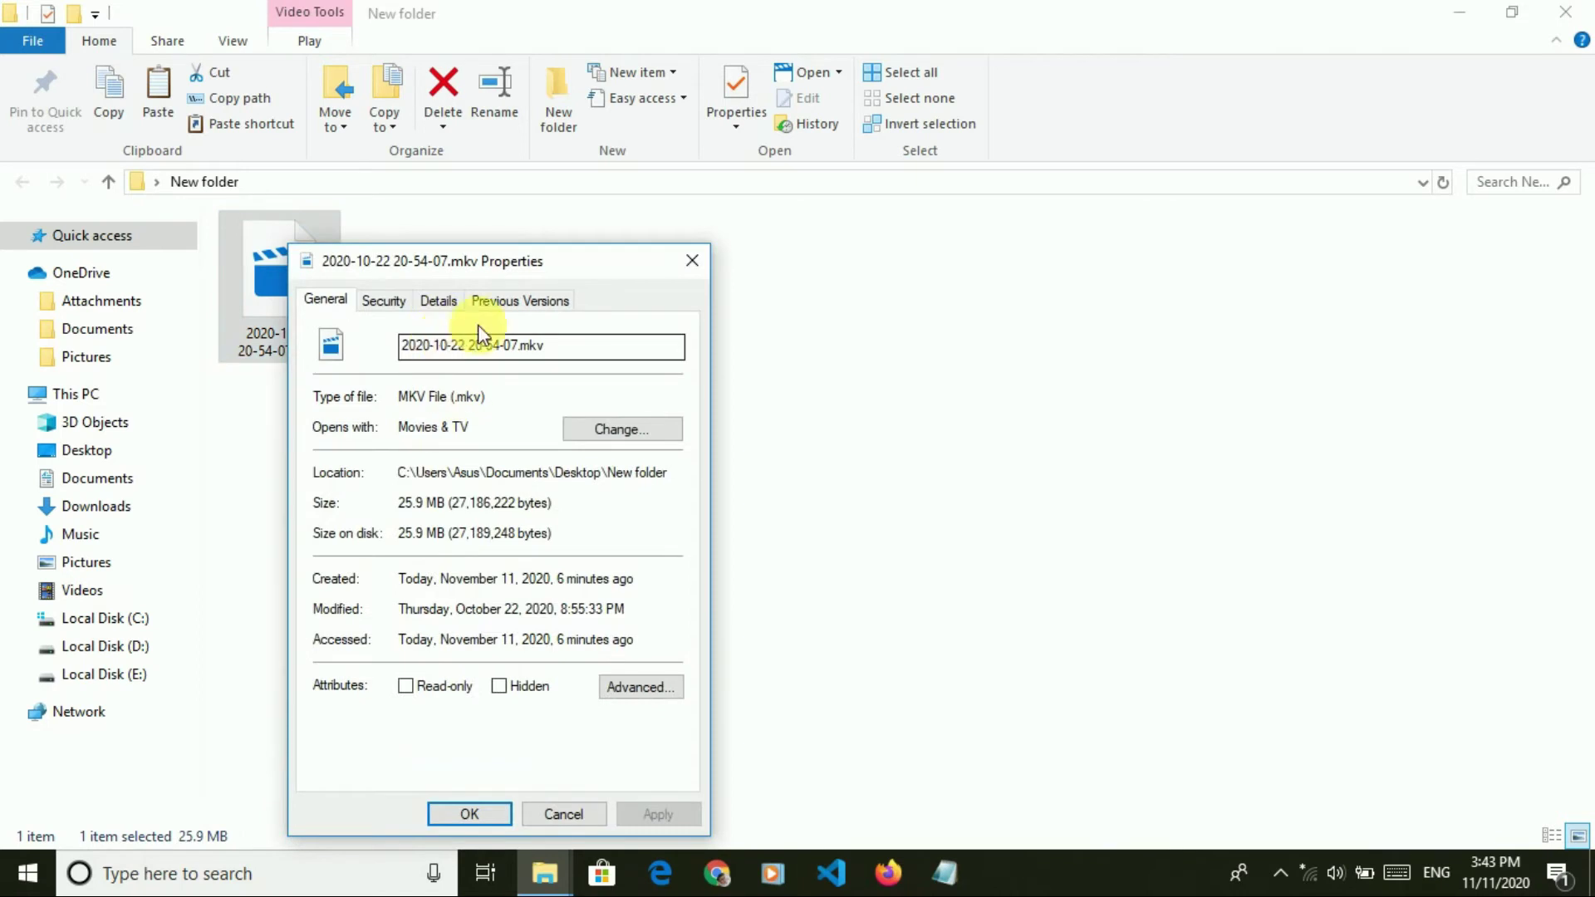
{"action": "double_click", "coordinate": [468, 396]}
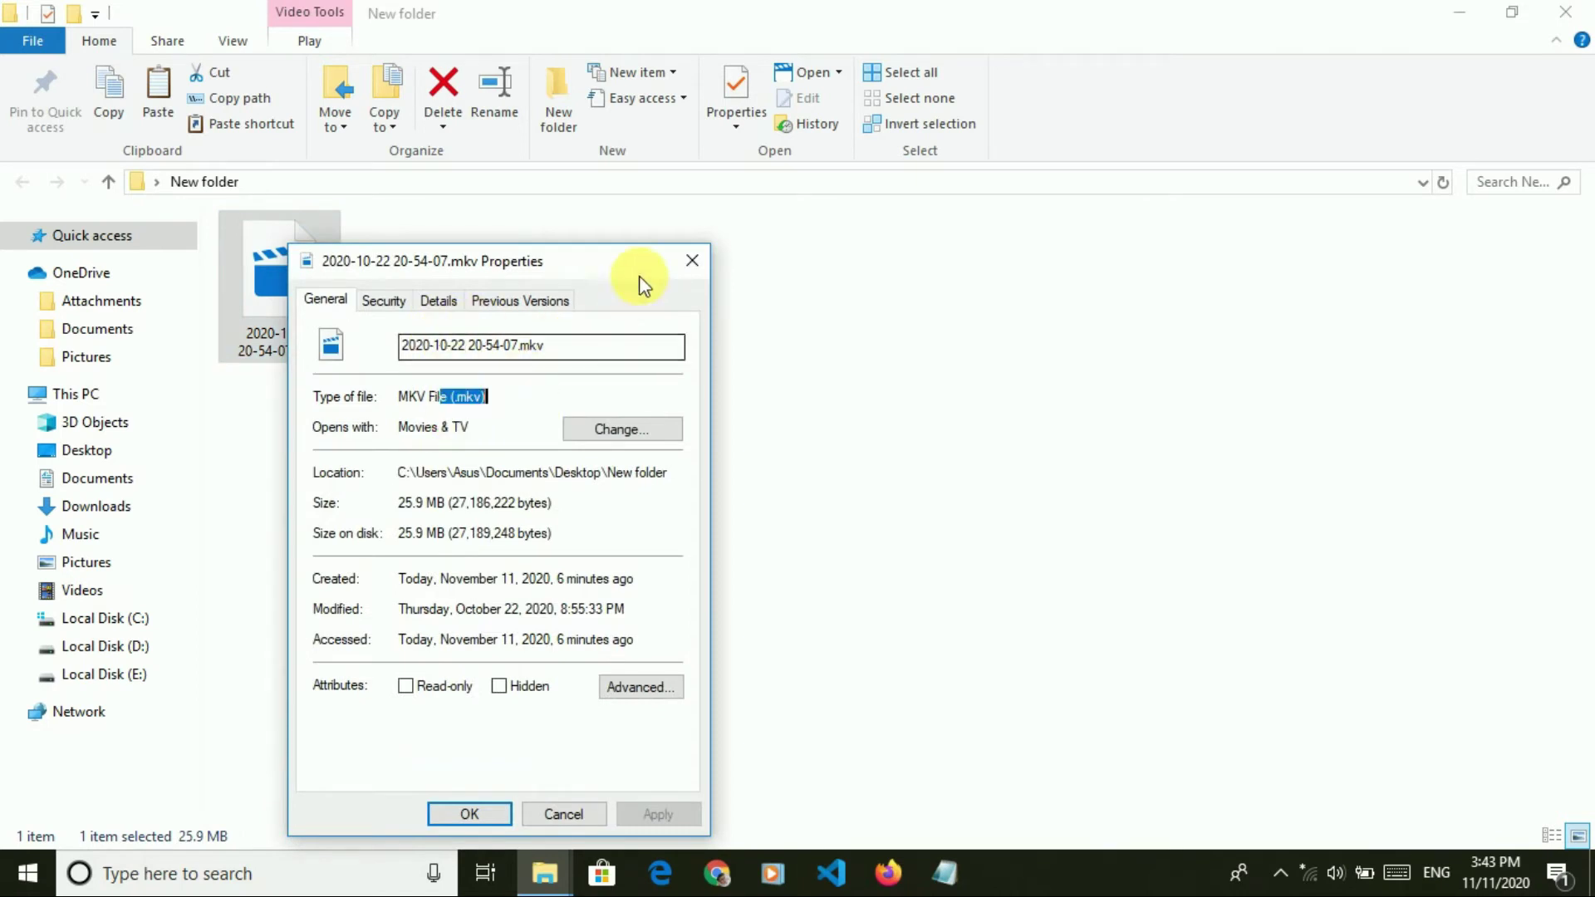
{"action": "left_click", "coordinate": [691, 261]}
{"action": "key", "text": "F2"}
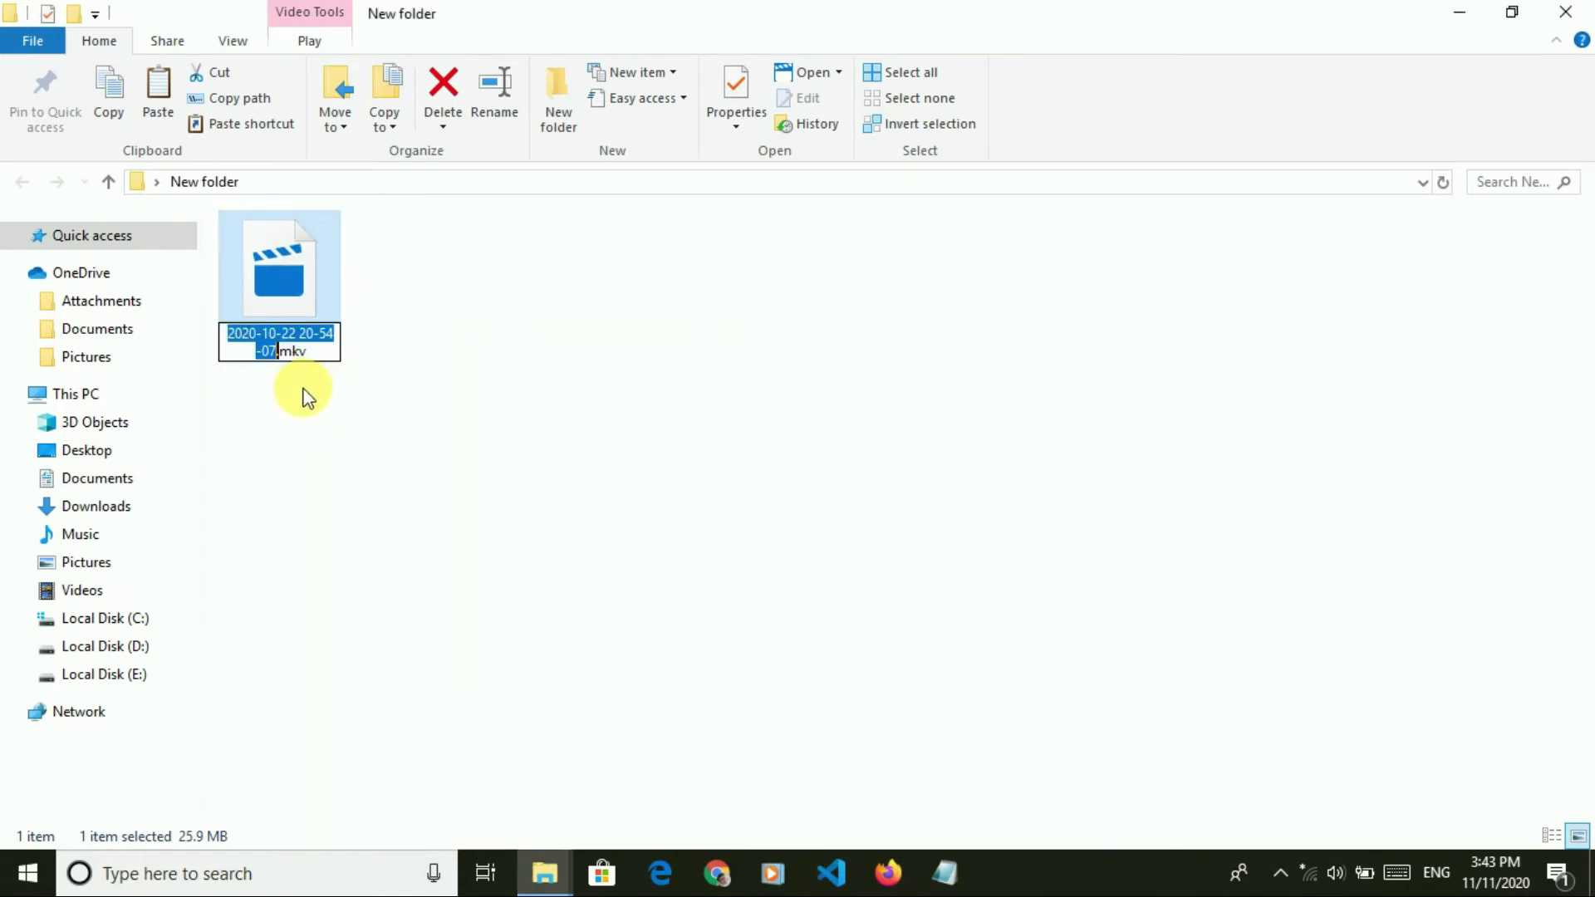
{"action": "left_click", "coordinate": [309, 352]}
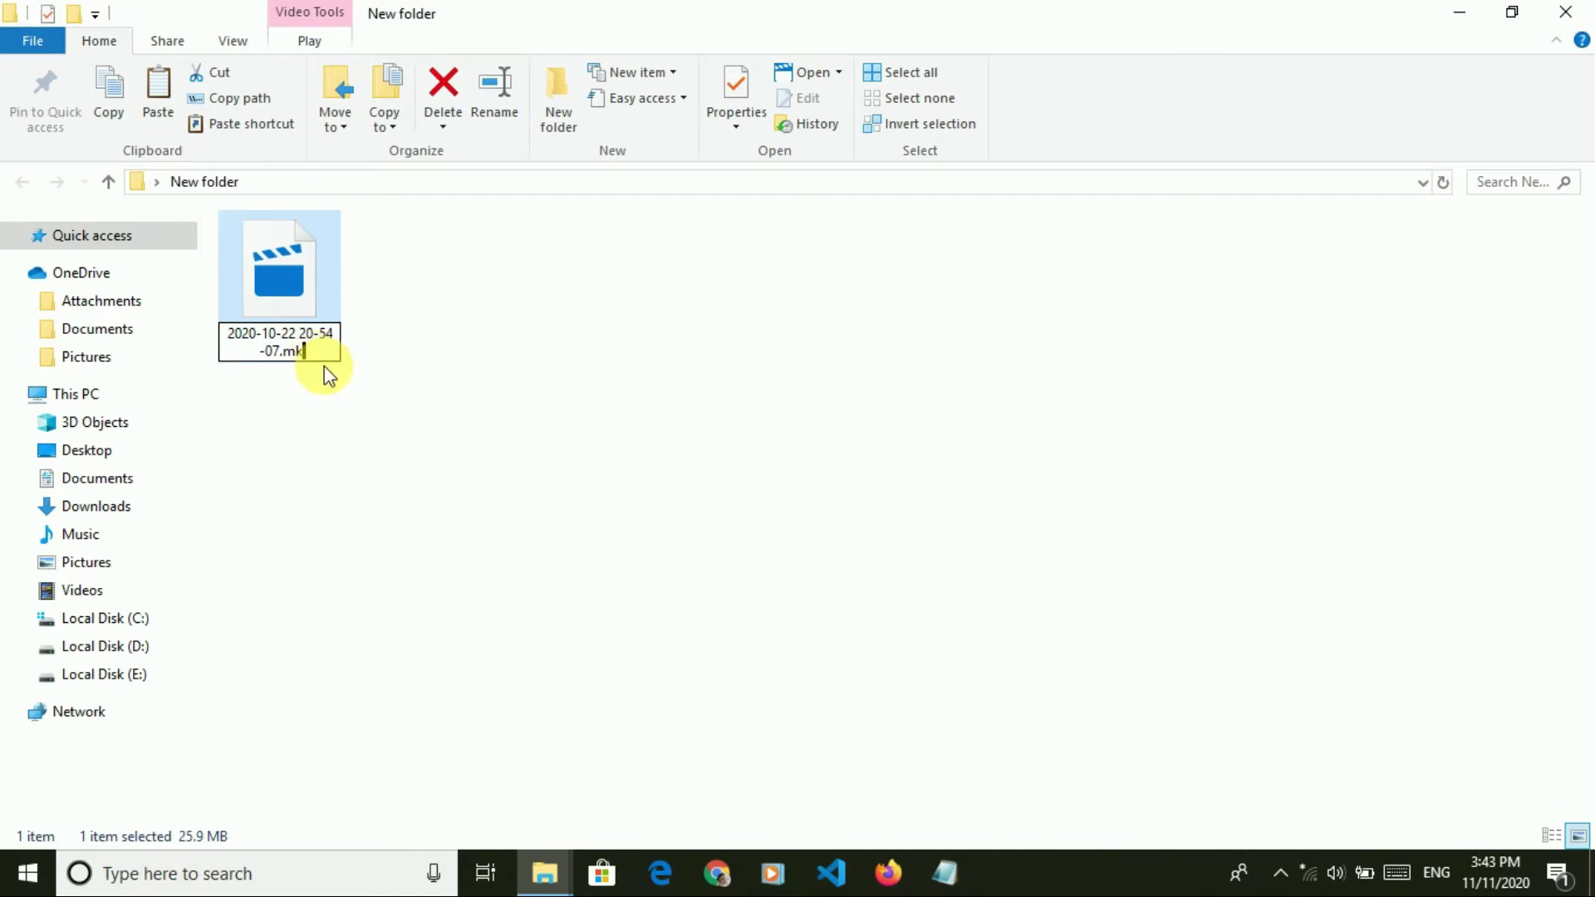
{"action": "type", "text": "mp4"}
{"action": "key", "text": "Return"}
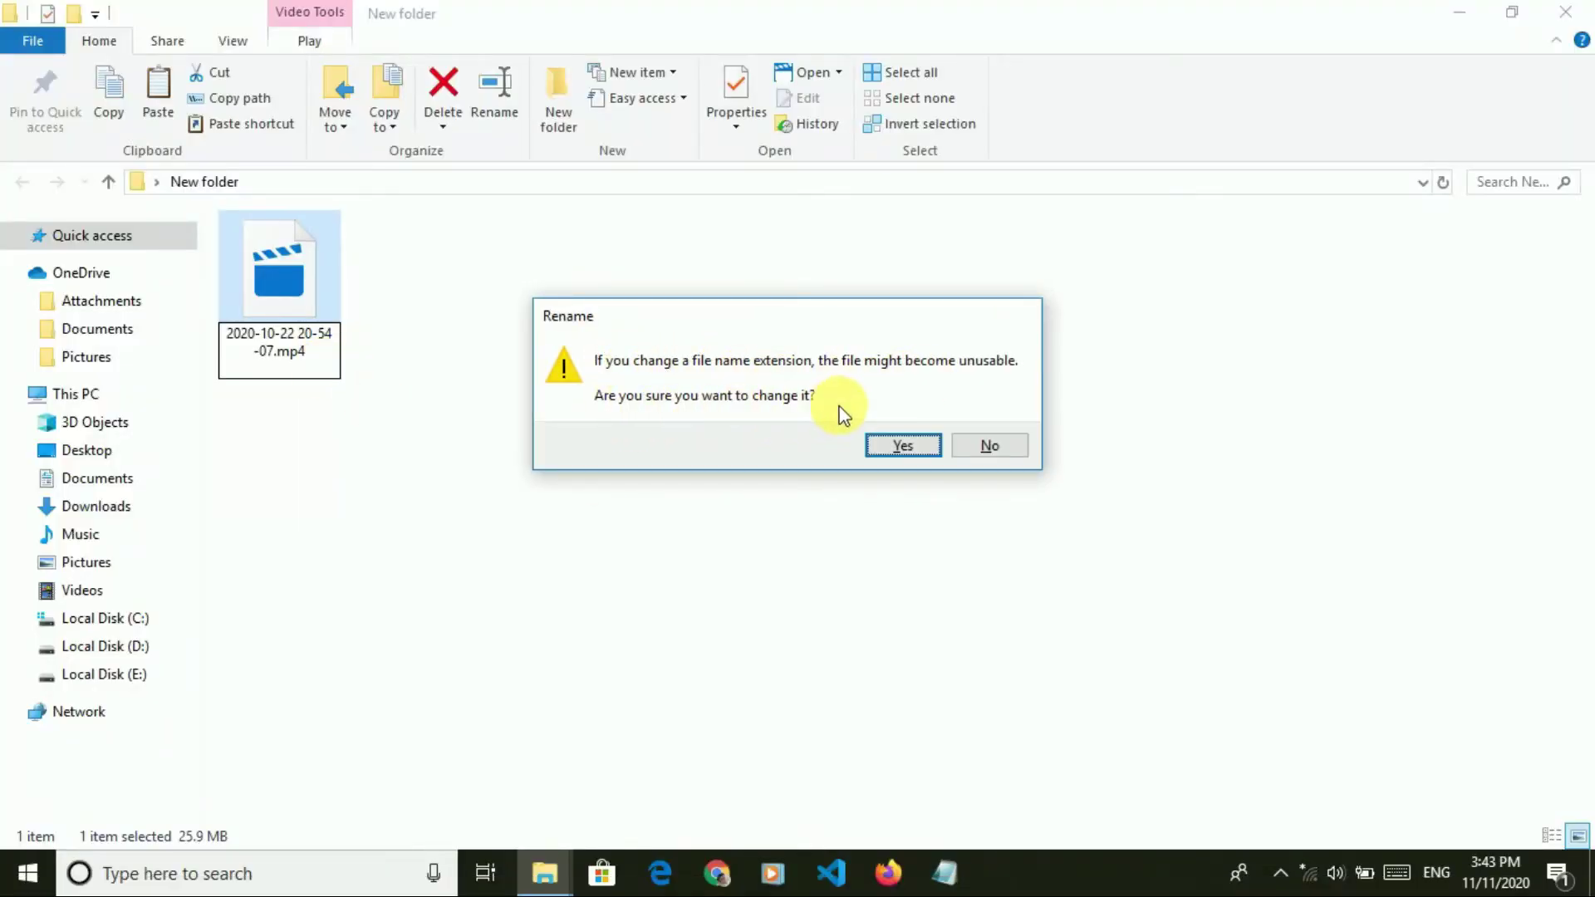
{"action": "left_click", "coordinate": [899, 446]}
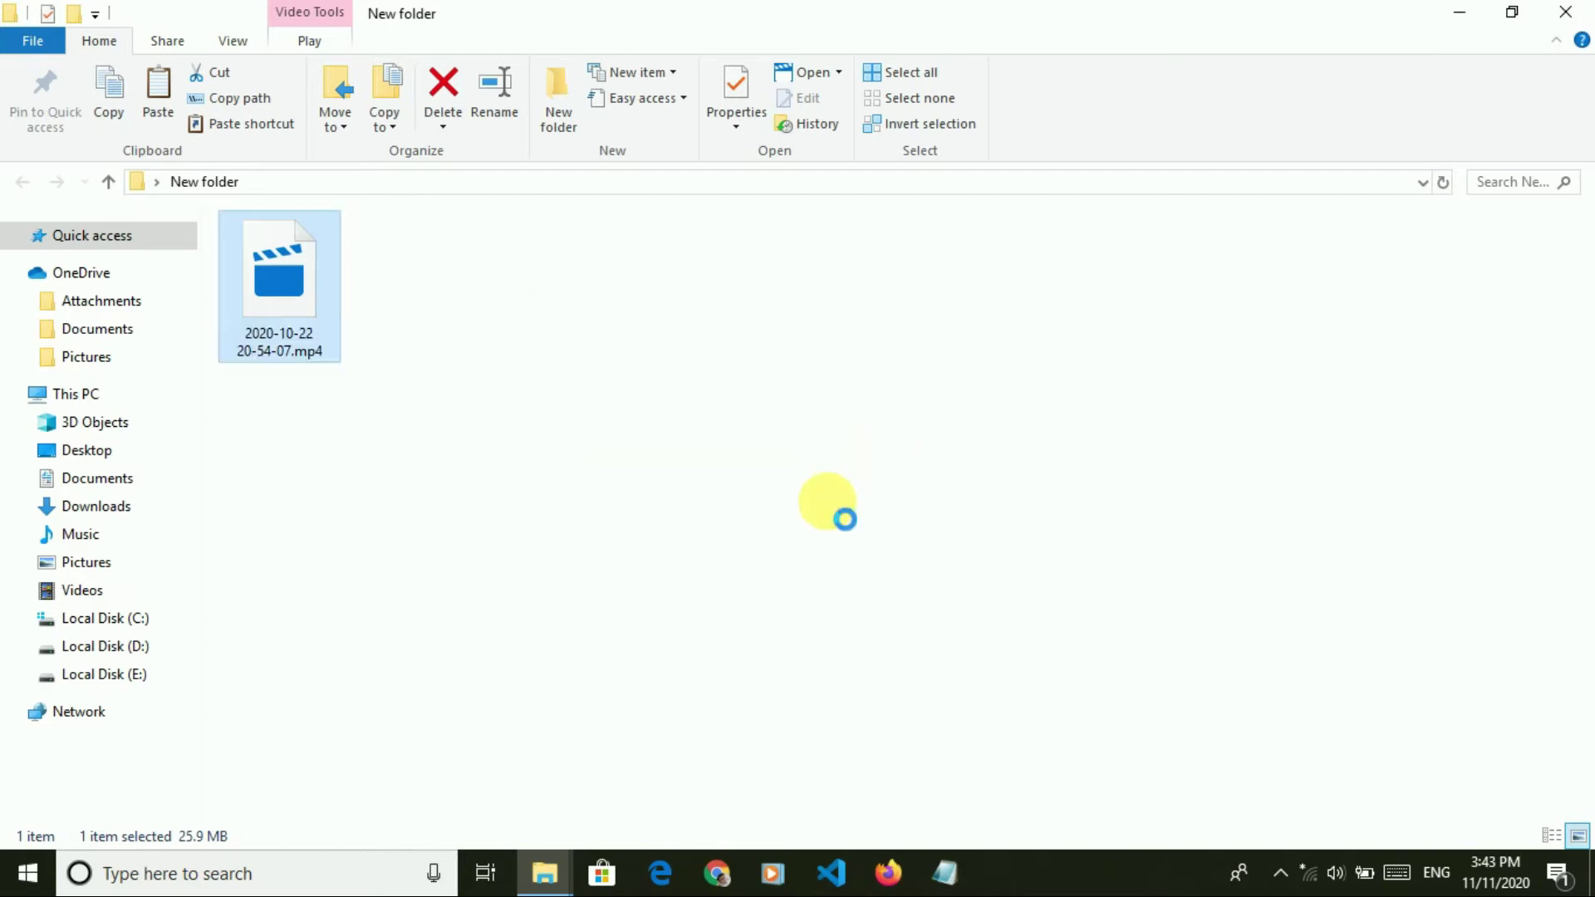
Check the renamed video's file type in its properties and close them
{"action": "left_click", "coordinate": [327, 283]}
{"action": "right_click", "coordinate": [327, 283]}
{"action": "left_click", "coordinate": [538, 758]}
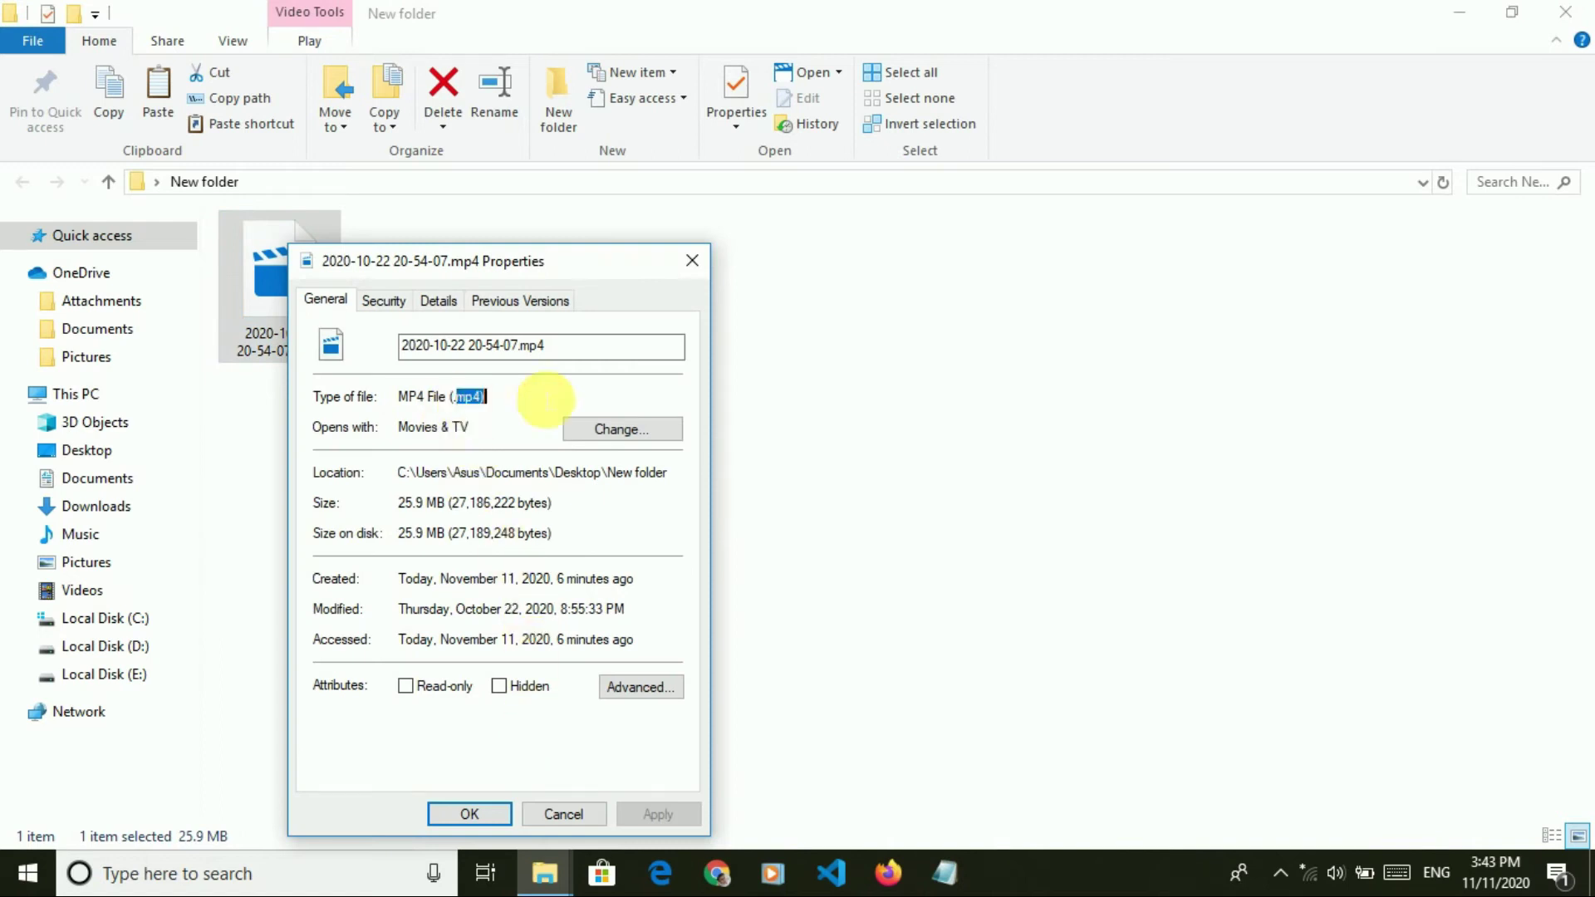
{"action": "left_click_drag", "start_coordinate": [446, 397], "coordinate": [523, 404]}
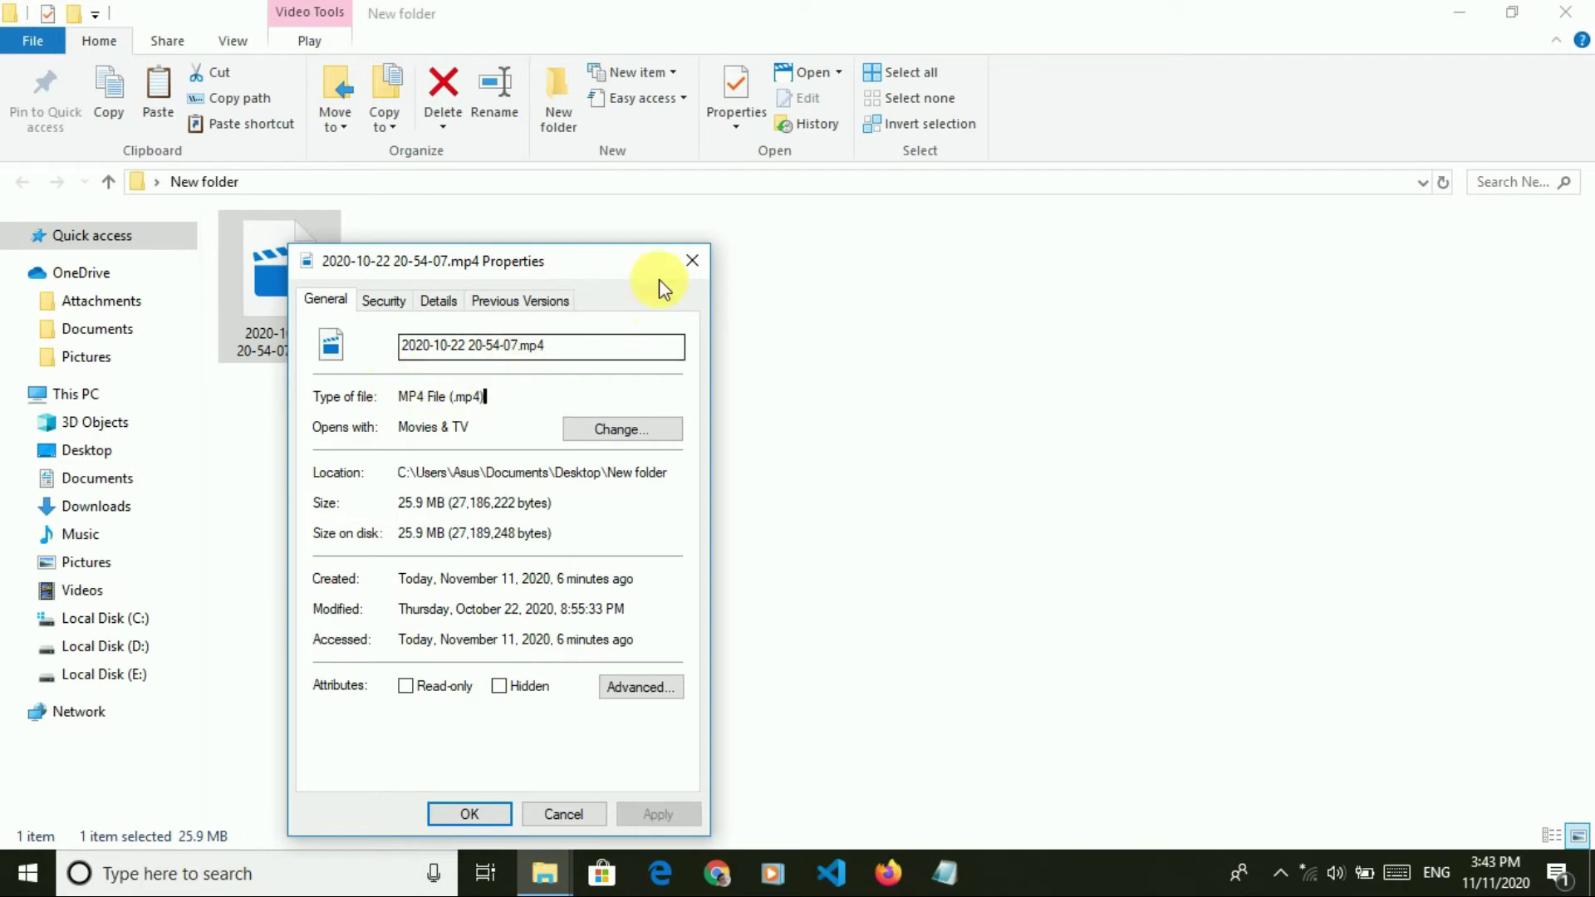
{"action": "left_click", "coordinate": [688, 266]}
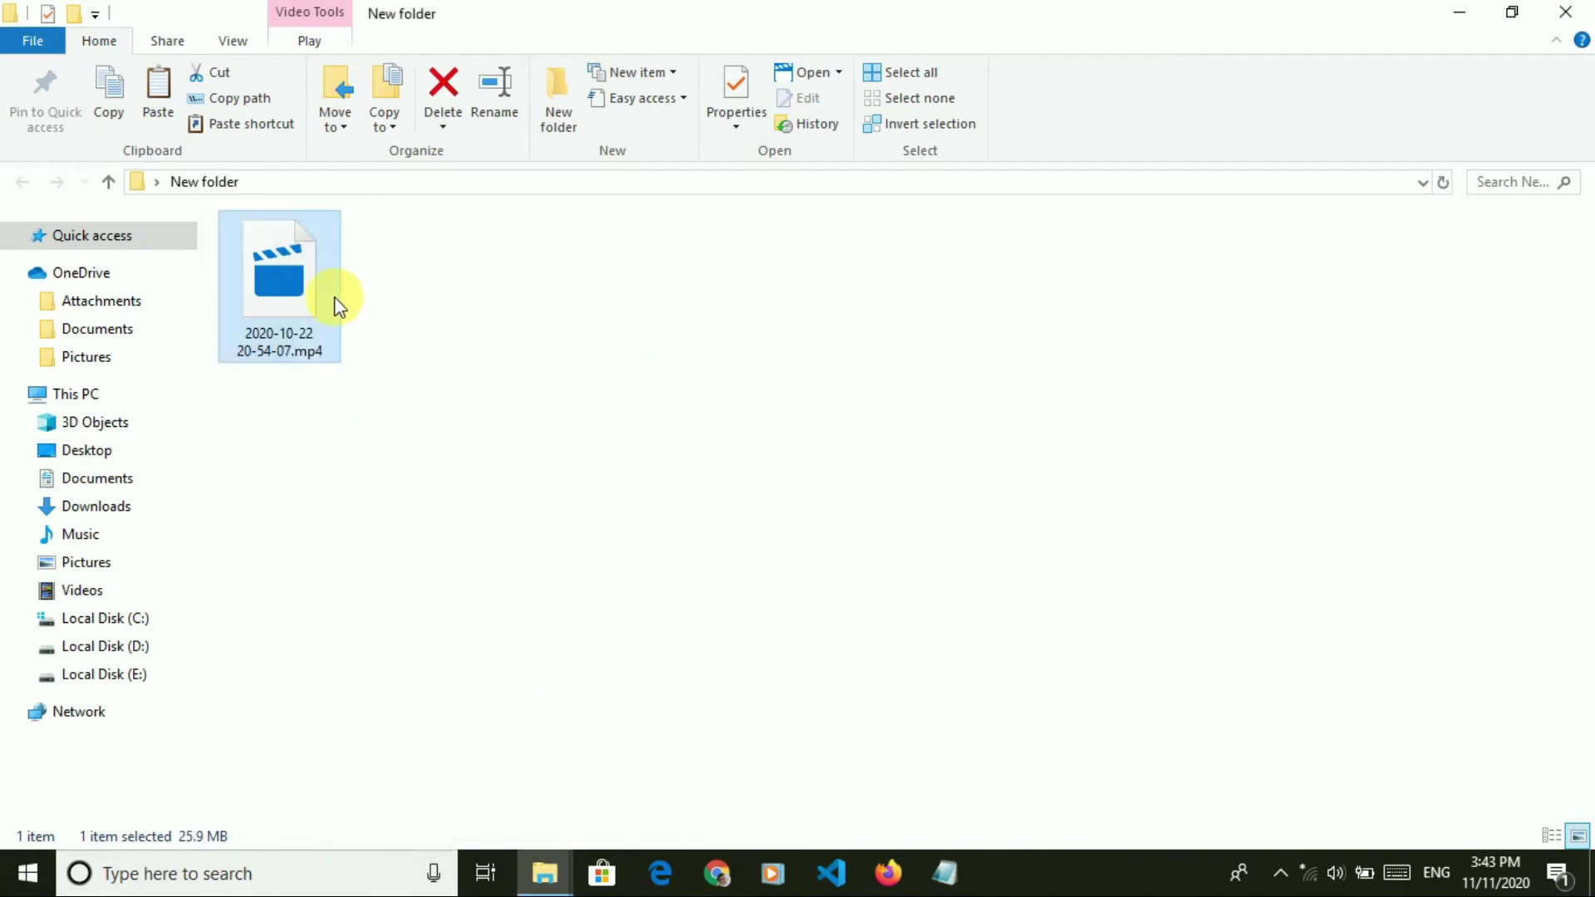
{"action": "right_click", "coordinate": [404, 275]}
{"action": "left_click", "coordinate": [406, 279]}
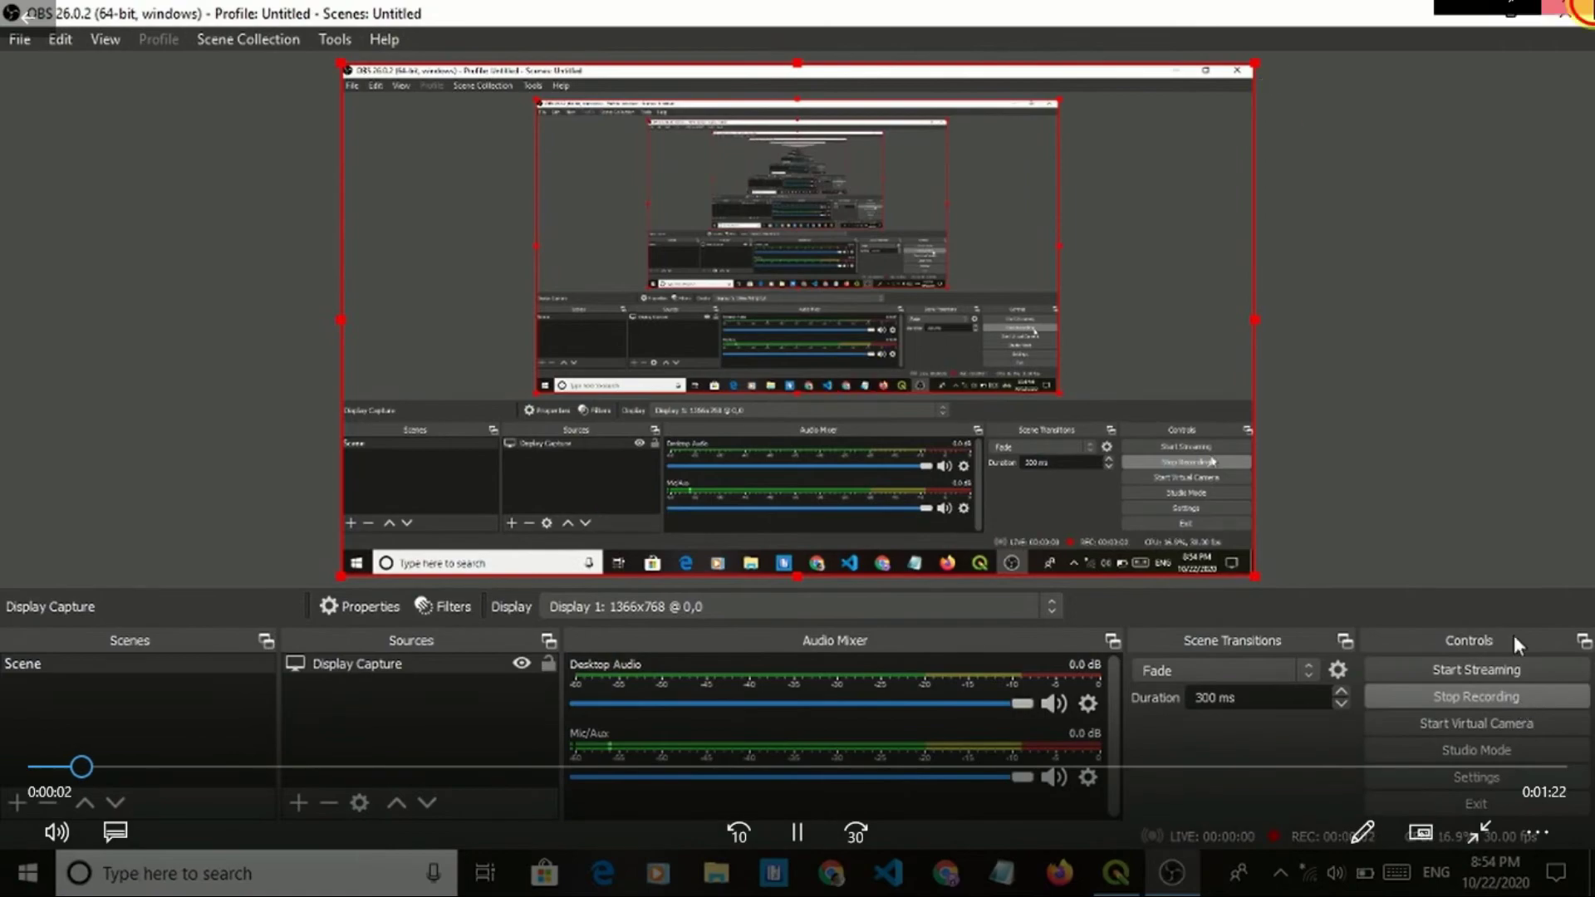
{"action": "left_click", "coordinate": [1566, 11]}
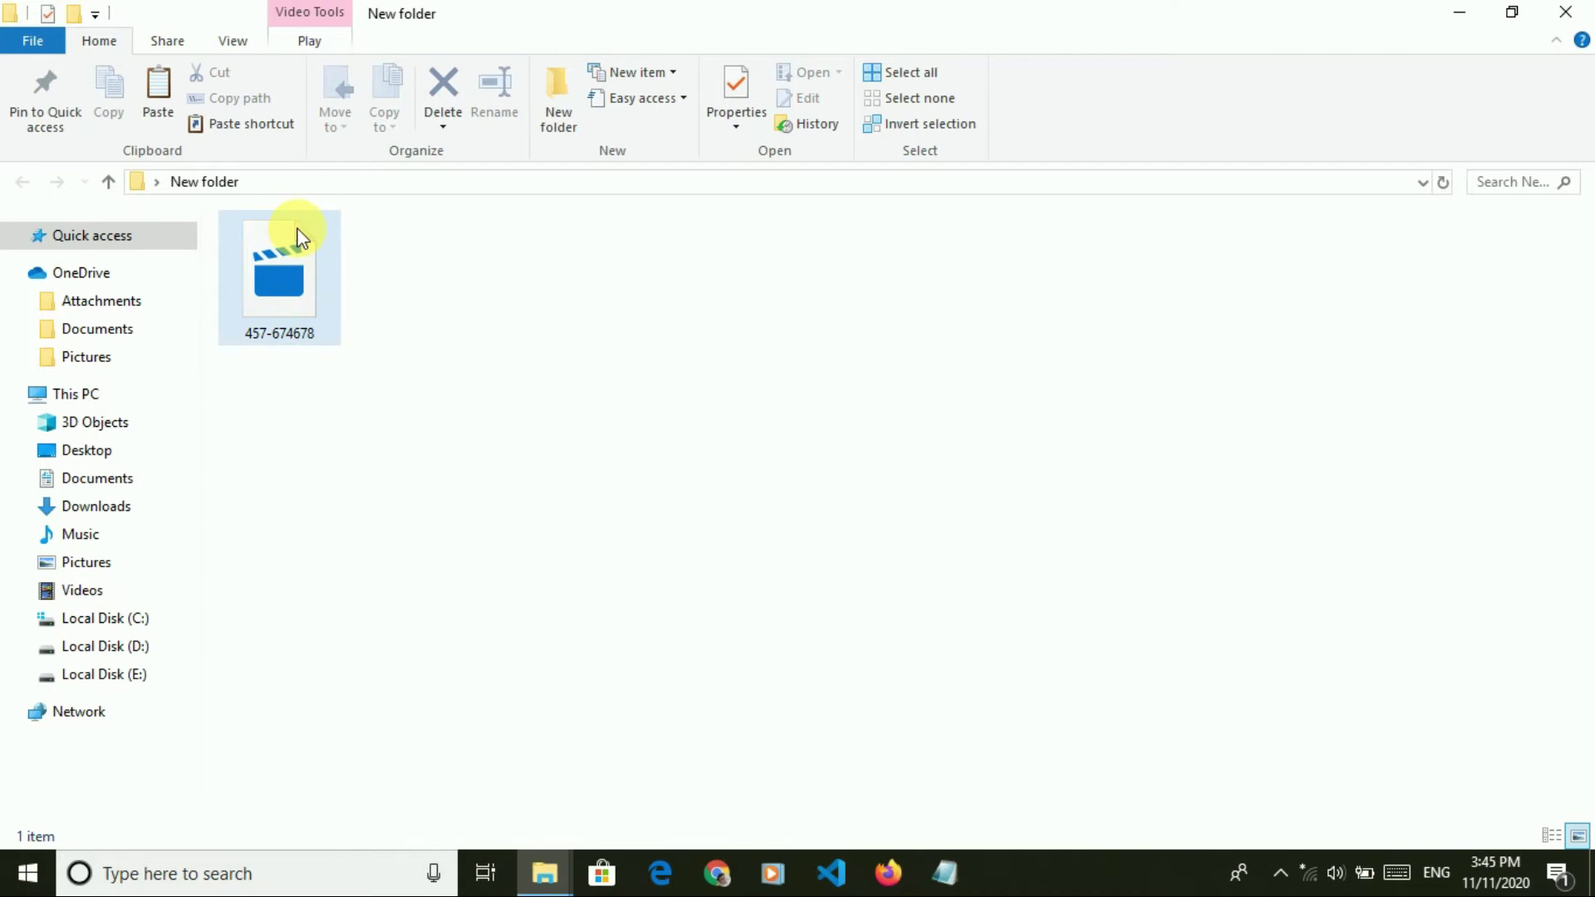
Check the file type of the video 457-674678 in its properties, then close them and deselect the file
{"action": "key", "text": "Menu"}
{"action": "left_click", "coordinate": [487, 599]}
{"action": "left_click", "coordinate": [310, 282]}
{"action": "key", "text": "Menu"}
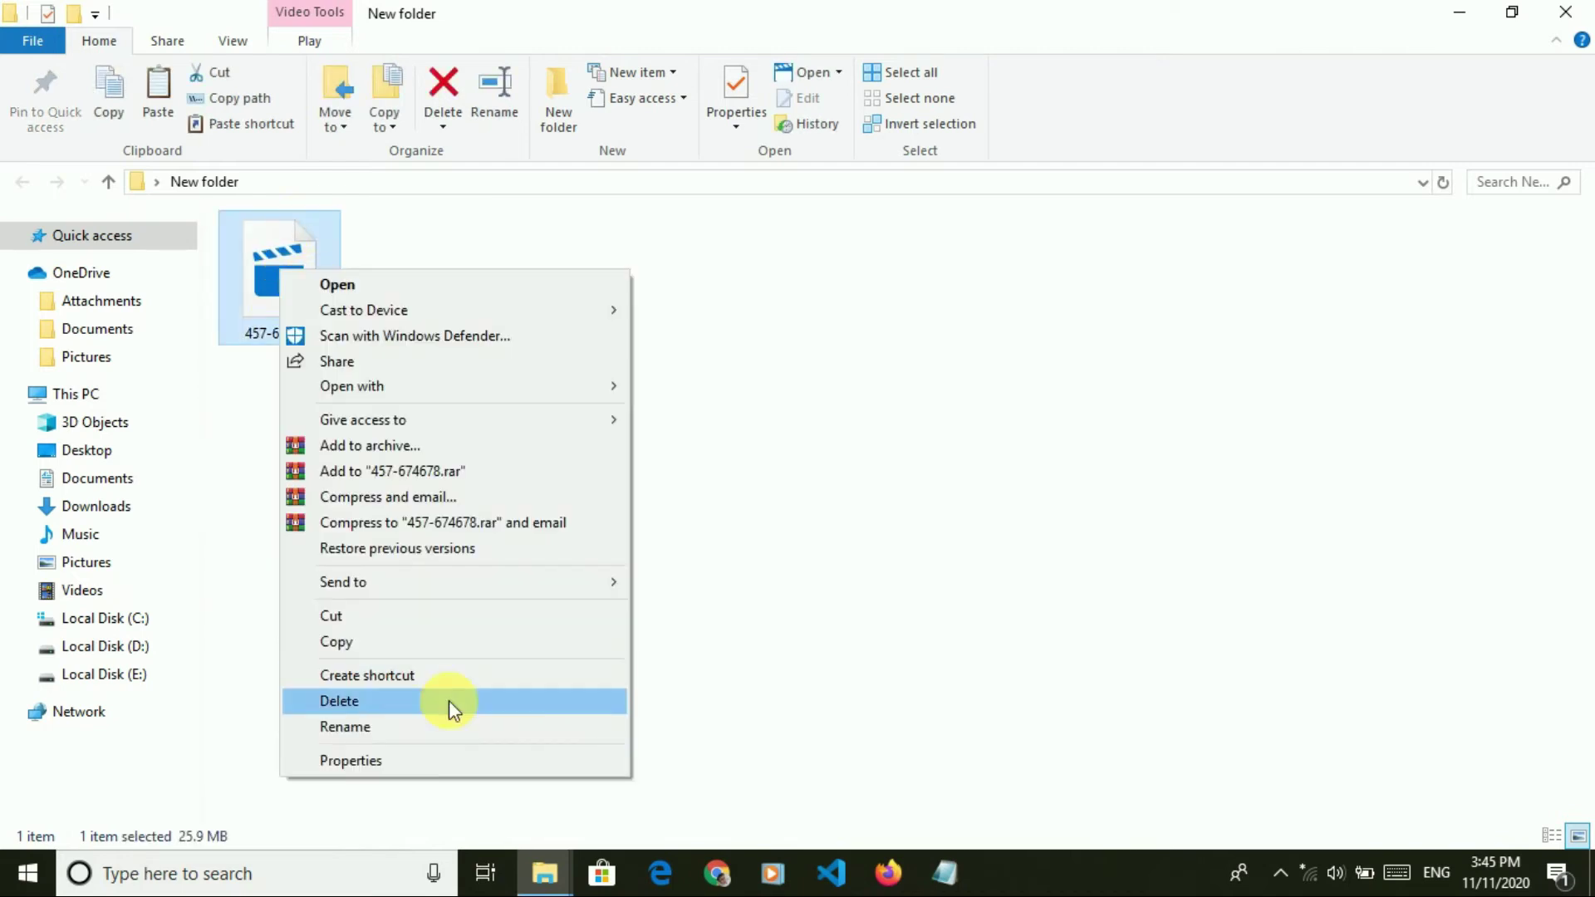
{"action": "left_click", "coordinate": [452, 758]}
{"action": "left_click_drag", "start_coordinate": [441, 396], "coordinate": [570, 393]}
{"action": "left_click", "coordinate": [696, 261]}
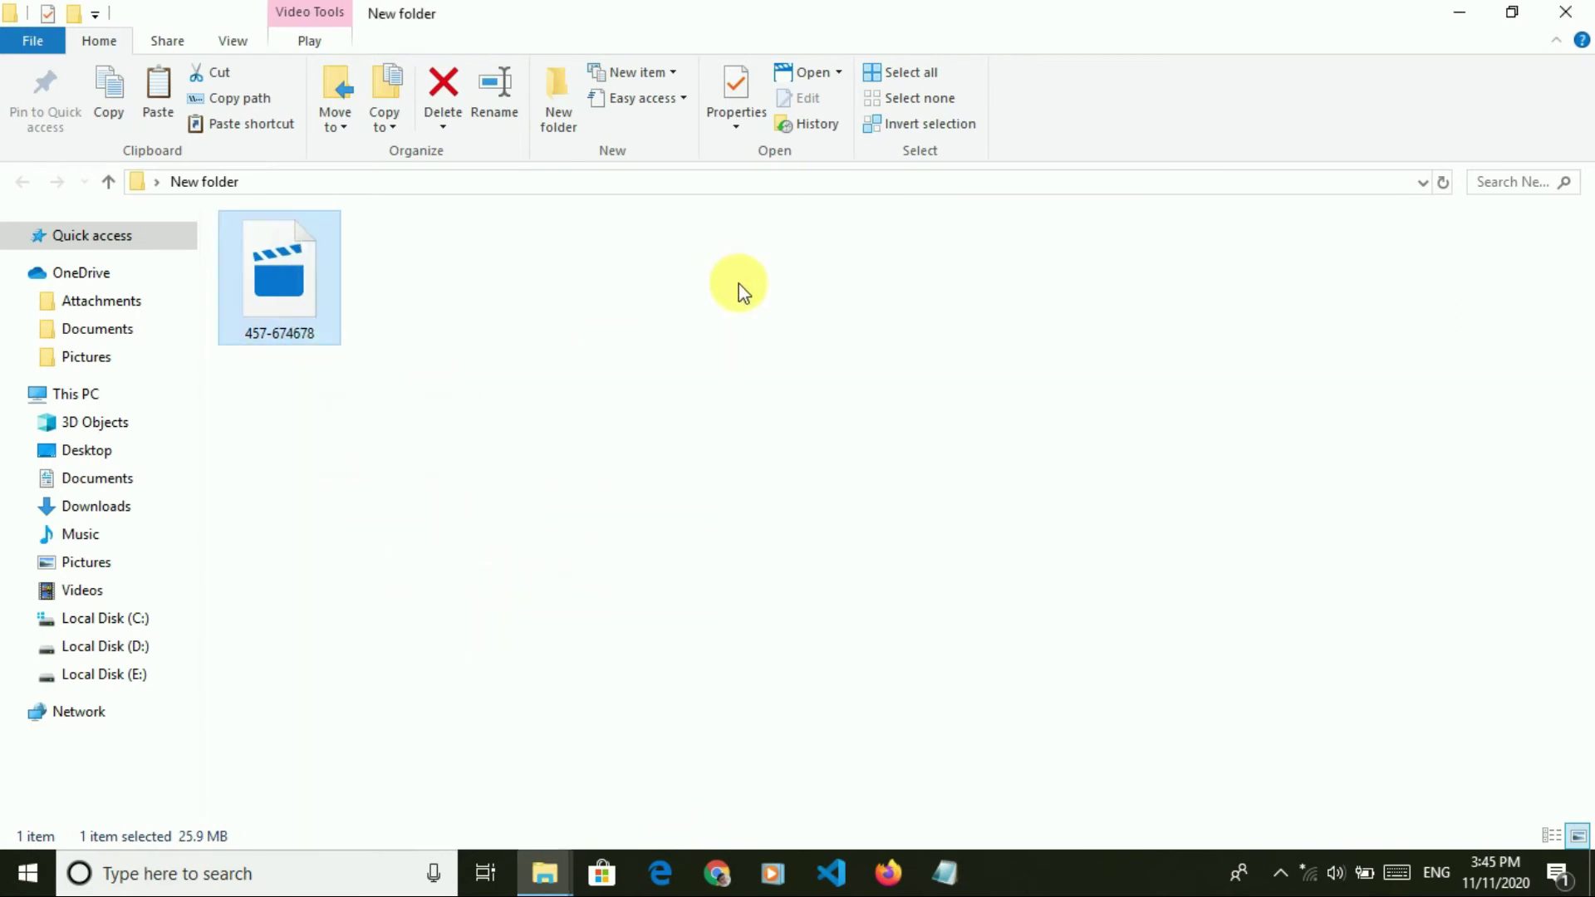
{"action": "left_click", "coordinate": [694, 333]}
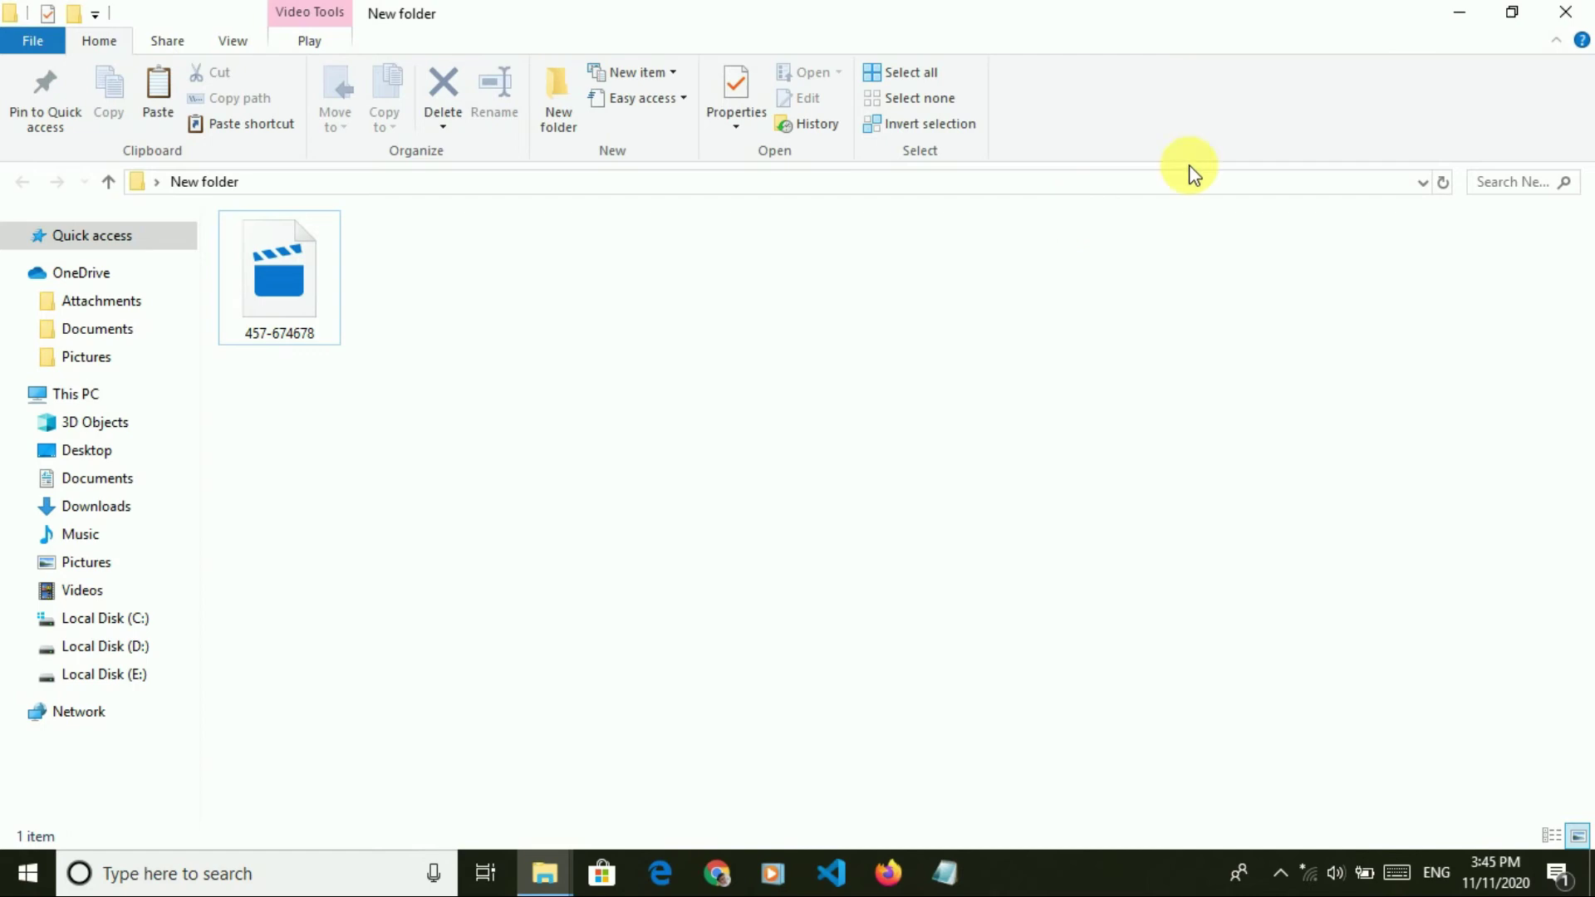
{"action": "left_click", "coordinate": [1463, 11]}
{"action": "right_click", "coordinate": [1109, 149]}
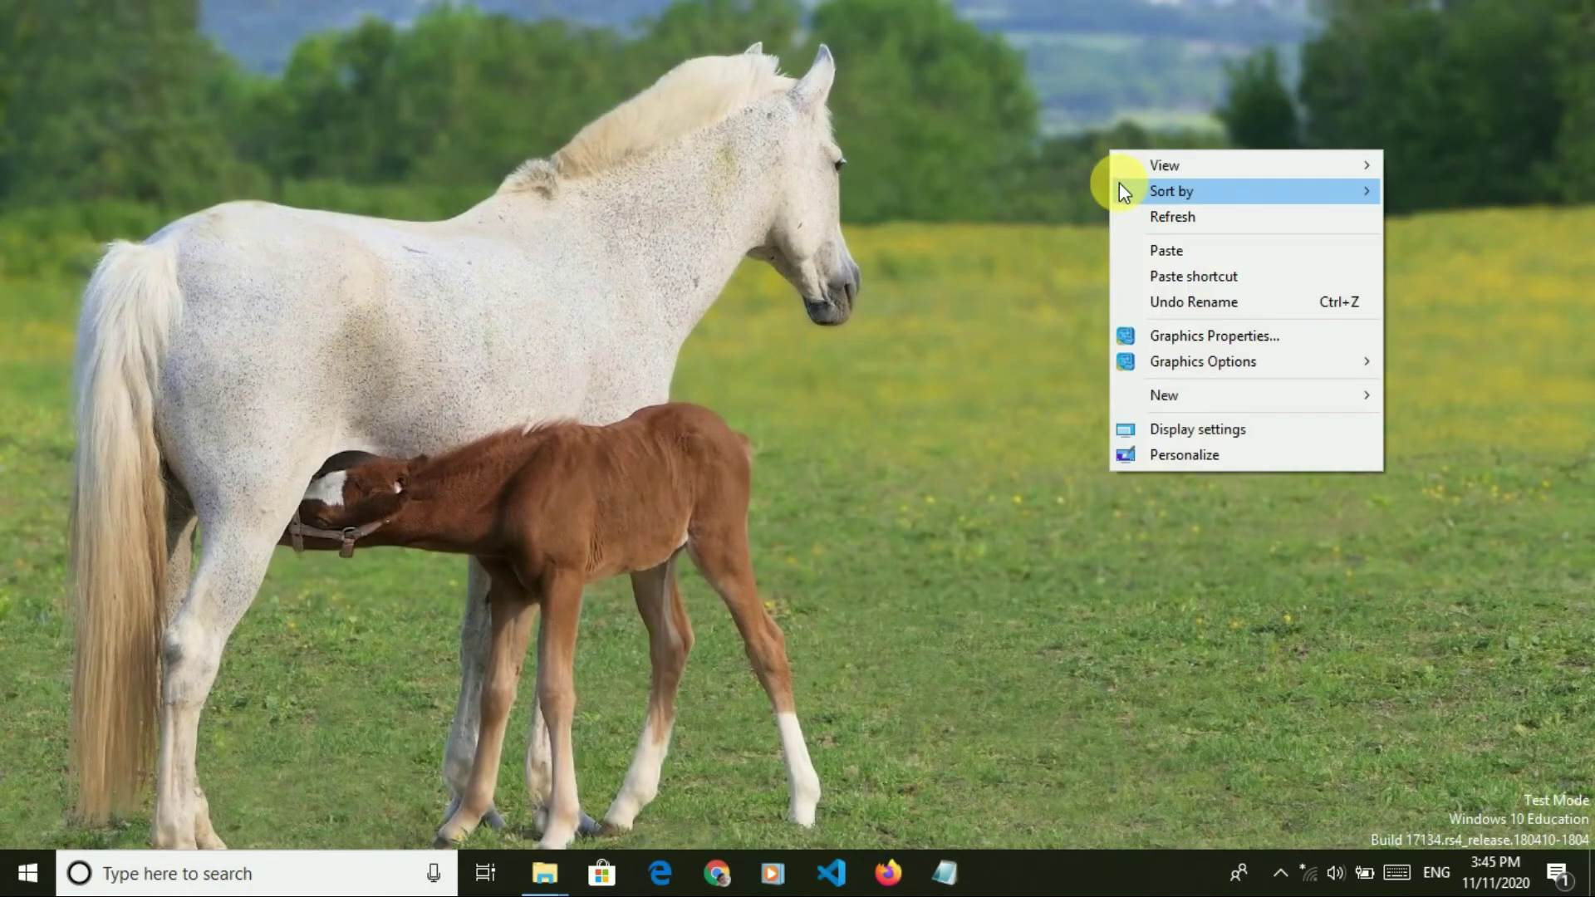
{"action": "left_click", "coordinate": [1134, 214]}
{"action": "right_click", "coordinate": [1083, 172]}
{"action": "left_click", "coordinate": [1117, 238]}
{"action": "right_click", "coordinate": [1100, 196]}
{"action": "left_click", "coordinate": [1141, 264]}
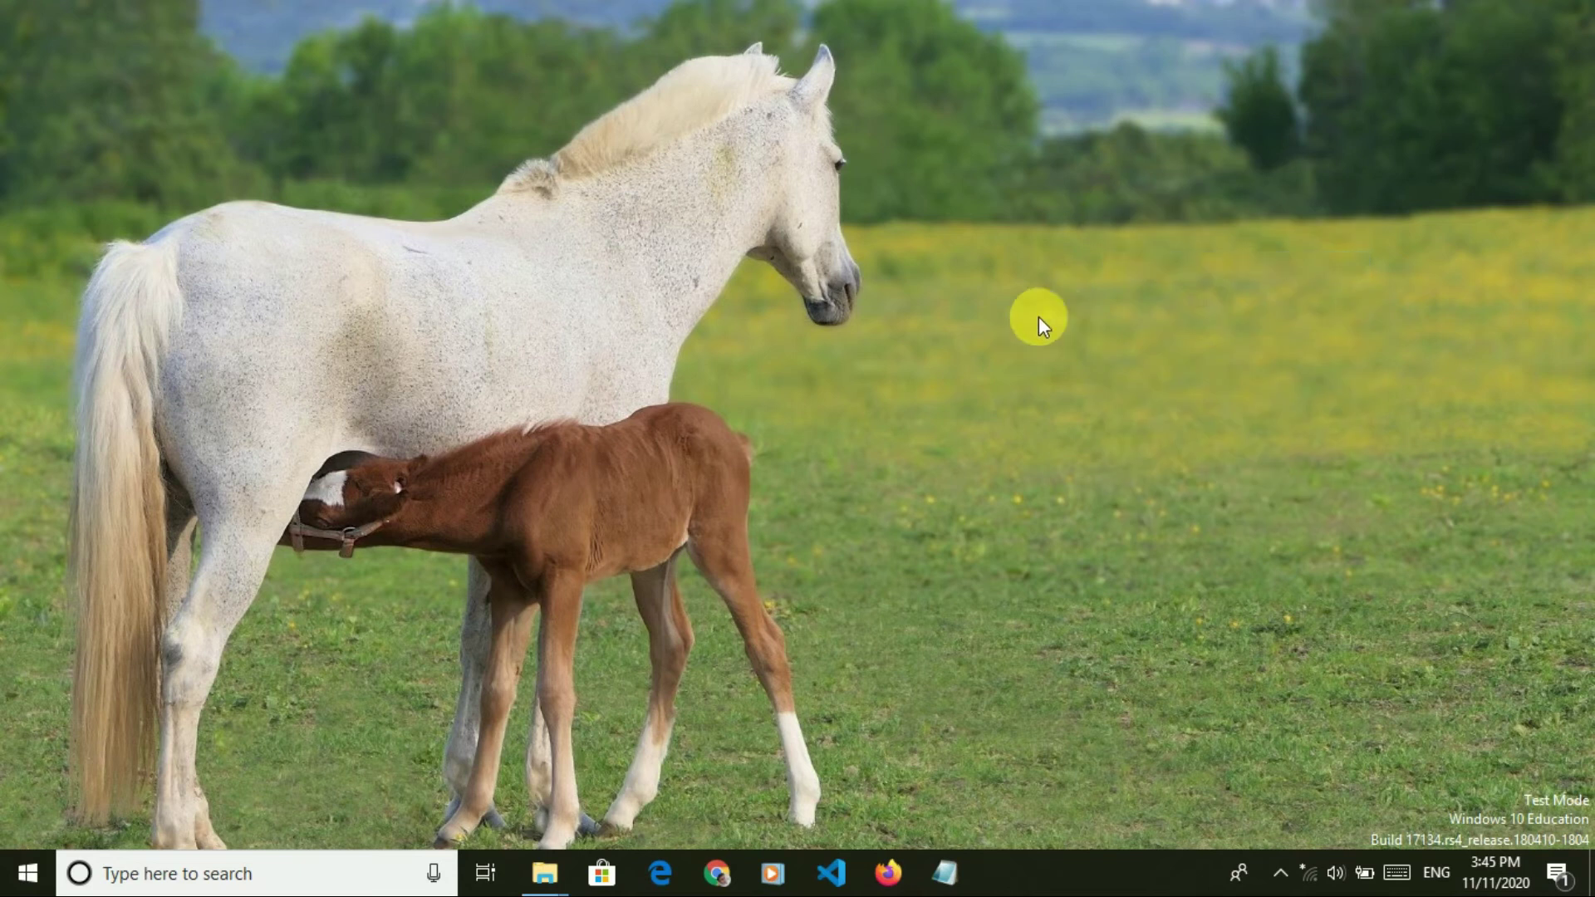
{"action": "mouse_move", "coordinate": [544, 872]}
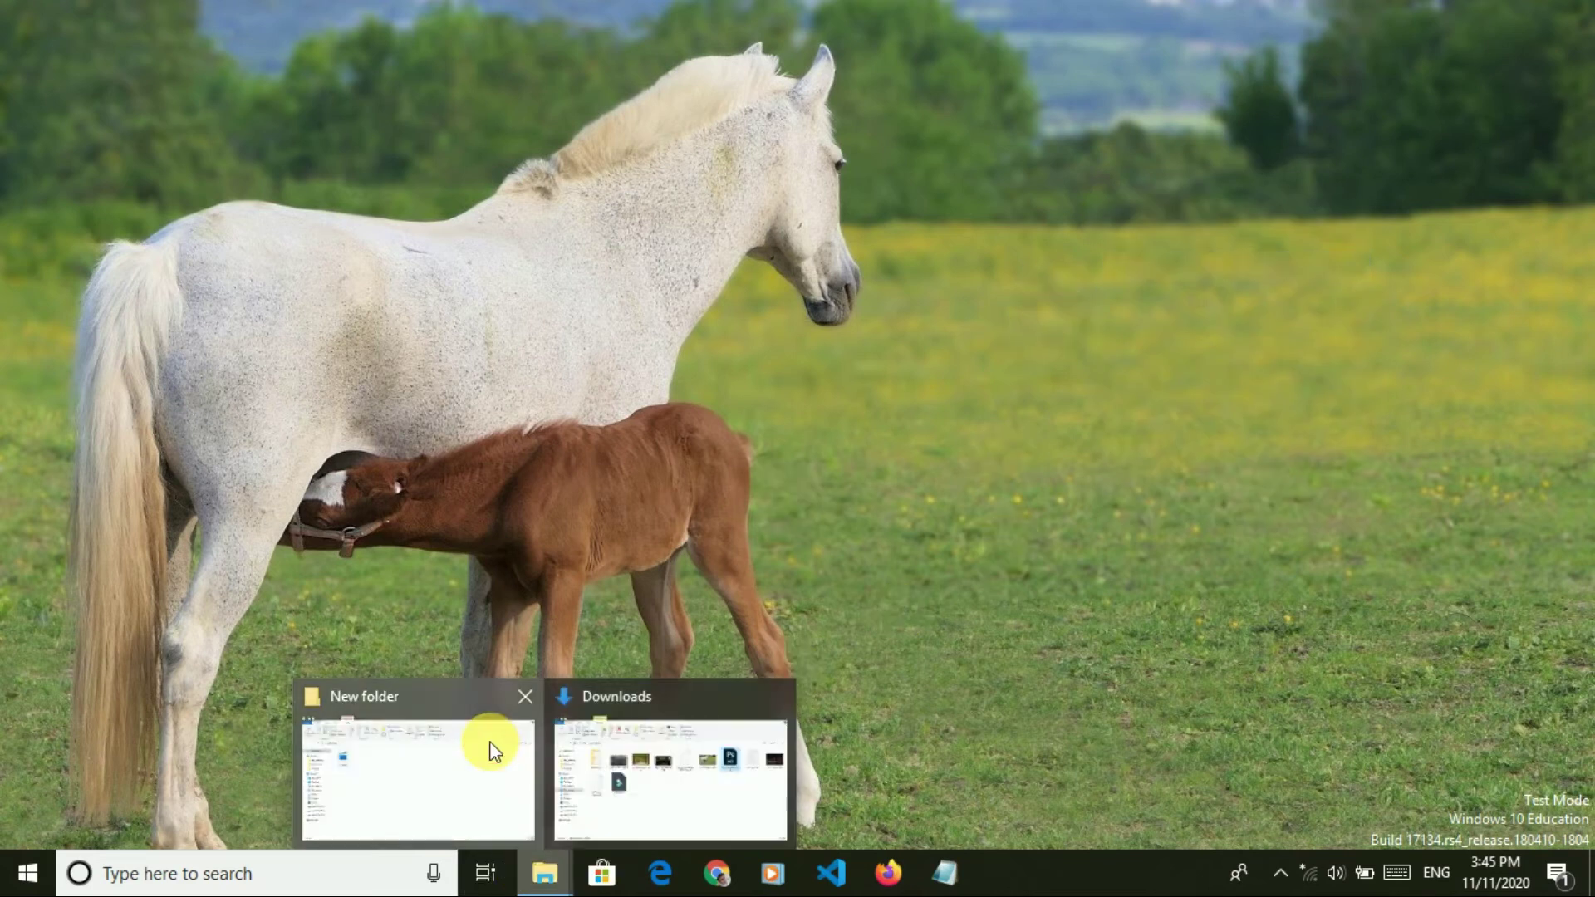
{"action": "left_click", "coordinate": [449, 704]}
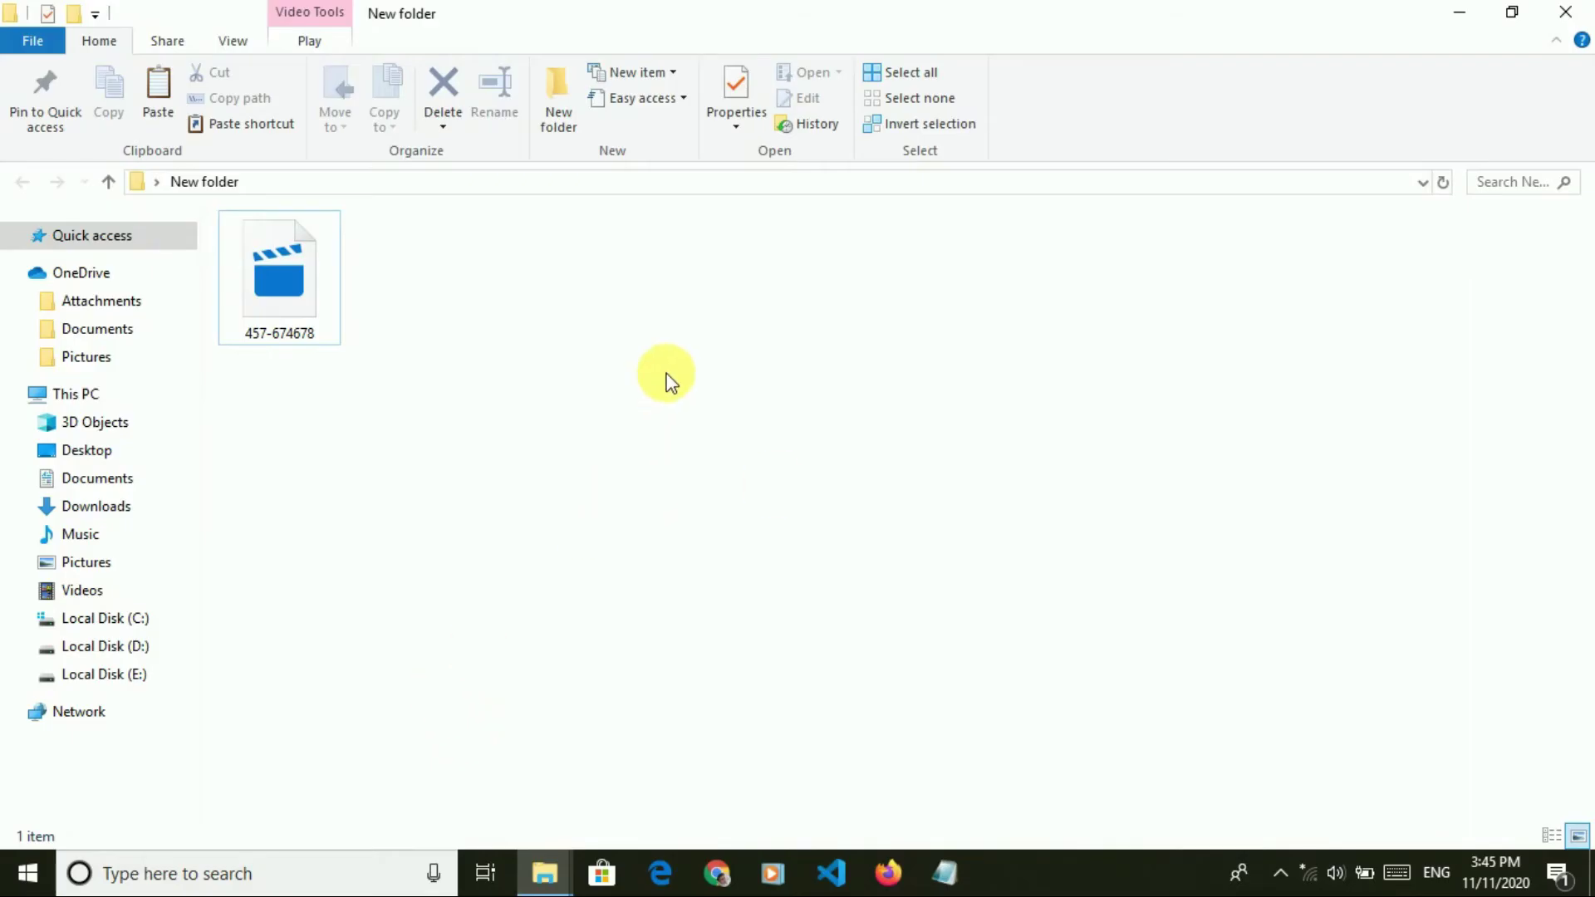
Search Windows for vlc and launch VLC media player
{"action": "left_click", "coordinate": [279, 868]}
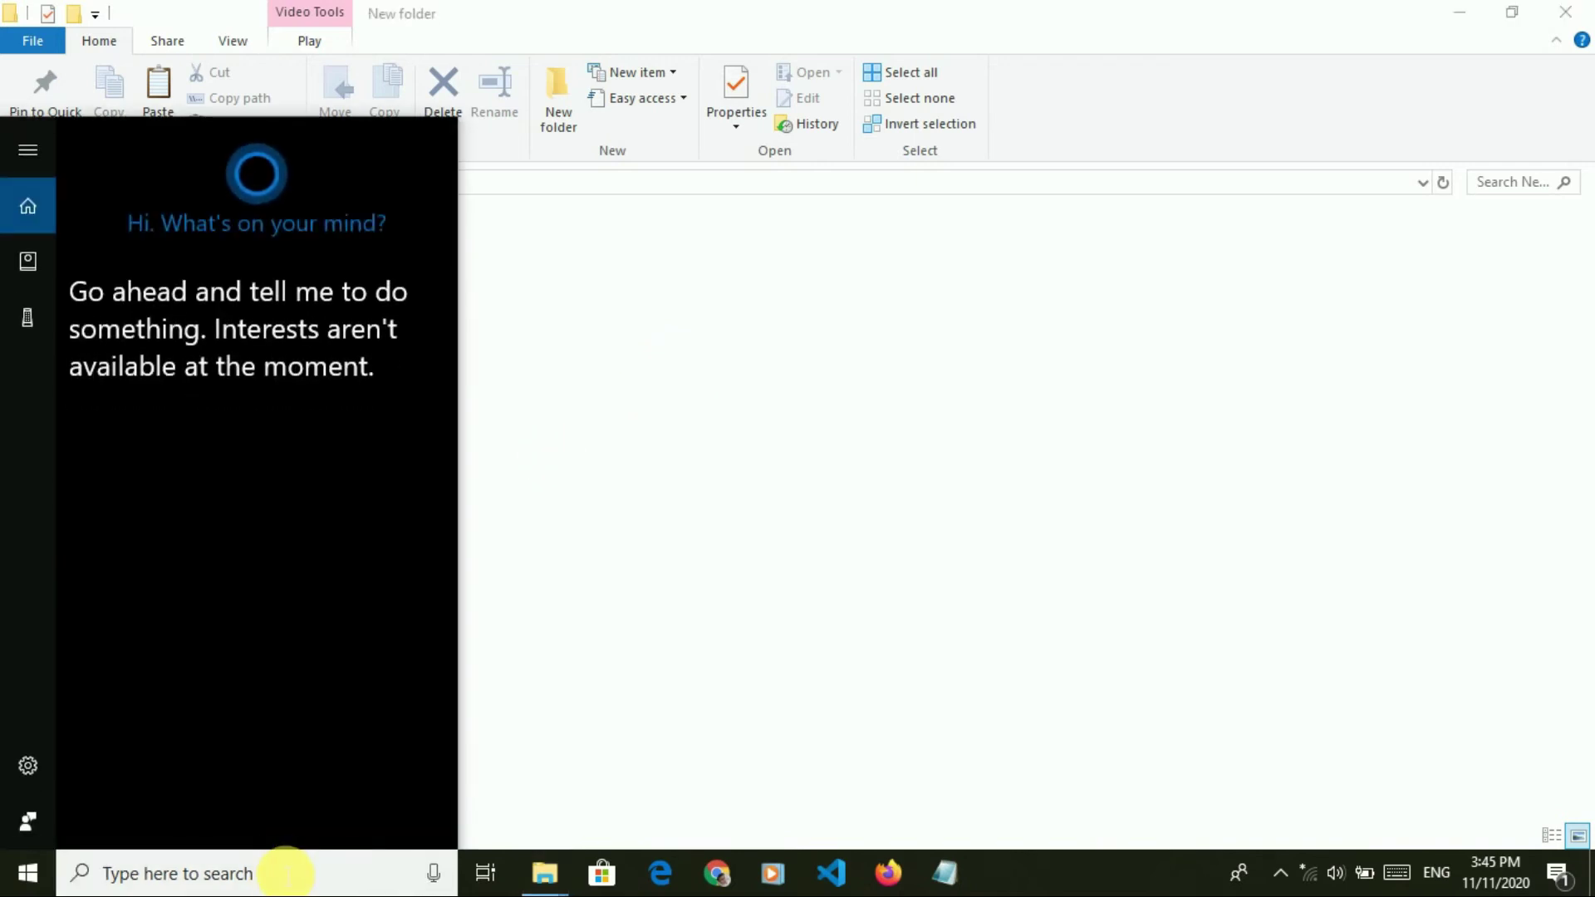
{"action": "type", "text": "vlc"}
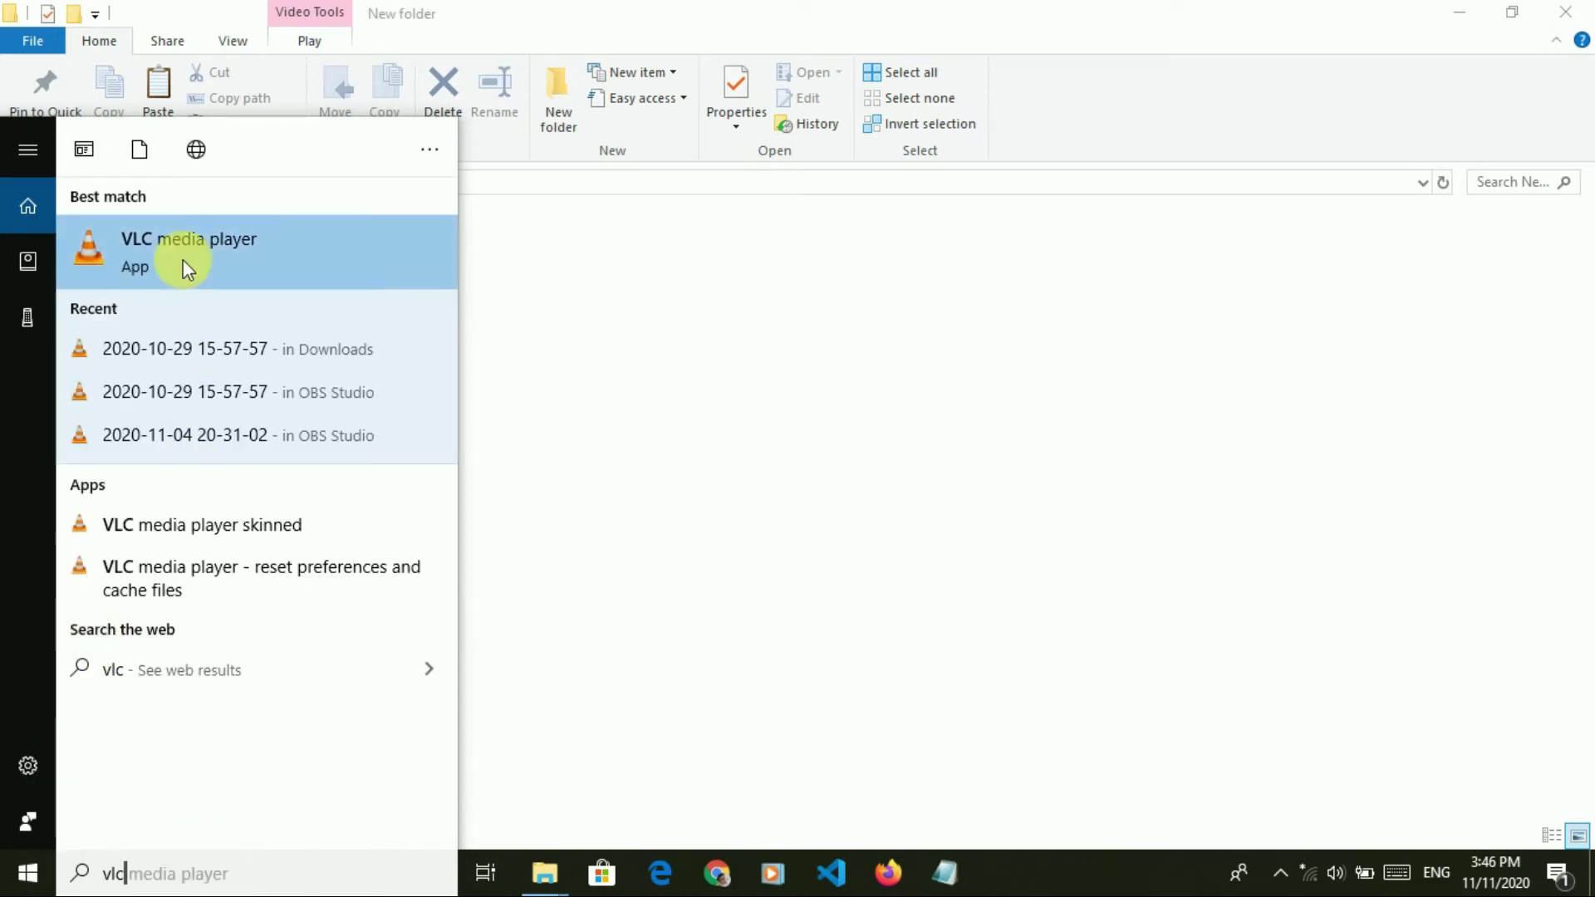
{"action": "left_click", "coordinate": [184, 264]}
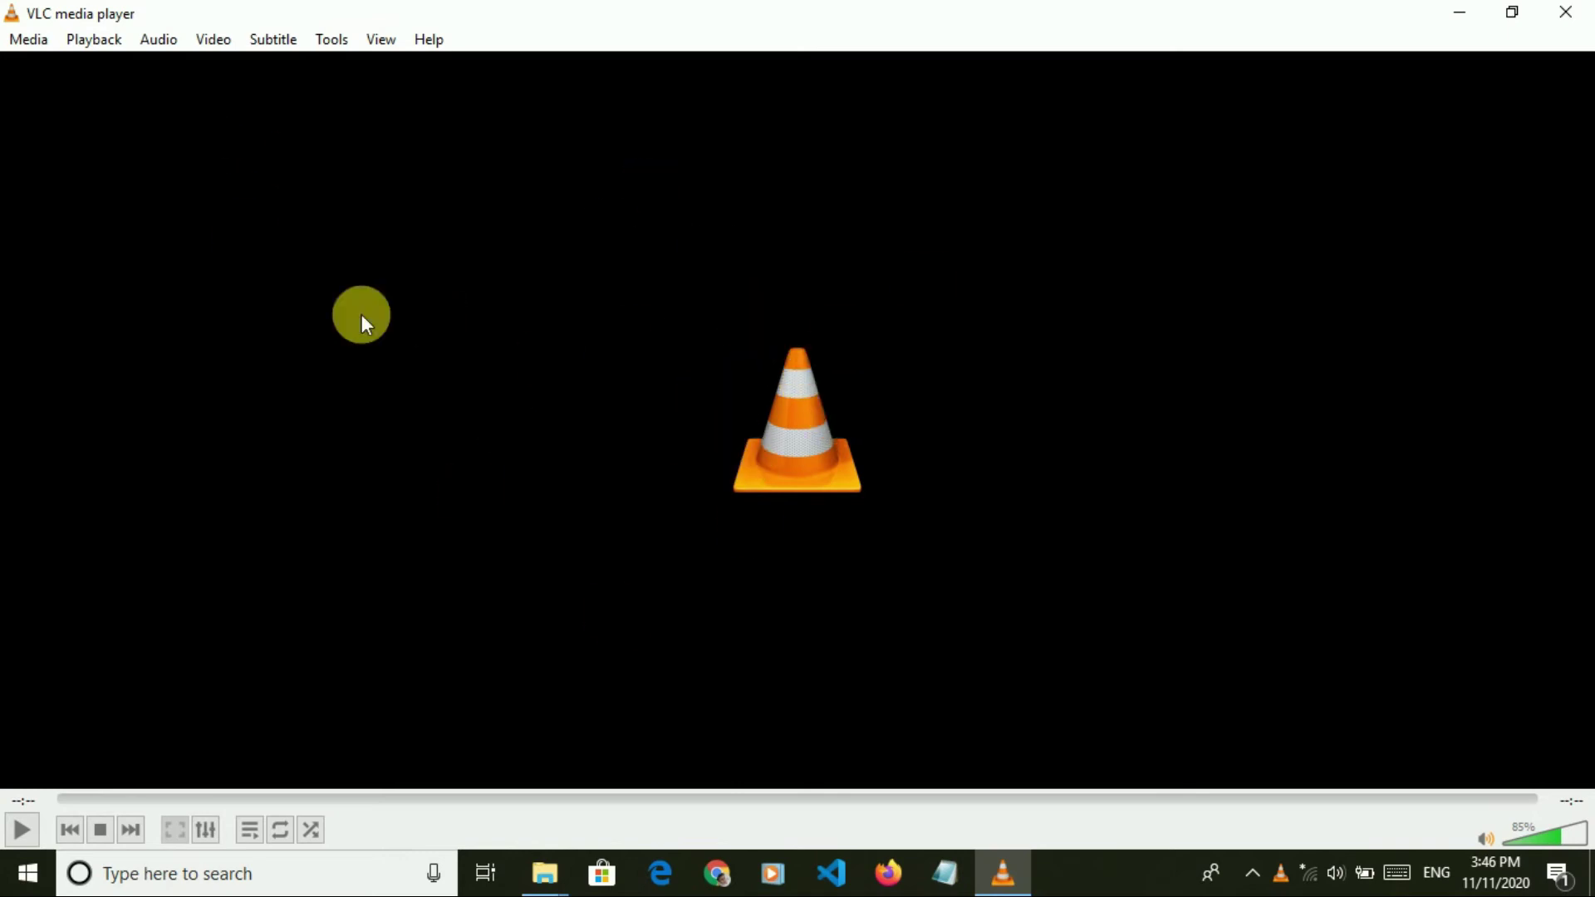
Start a Convert / Save job and add the video 457-674678.mkv from New folder on the Desktop as its source
{"action": "left_click", "coordinate": [26, 41]}
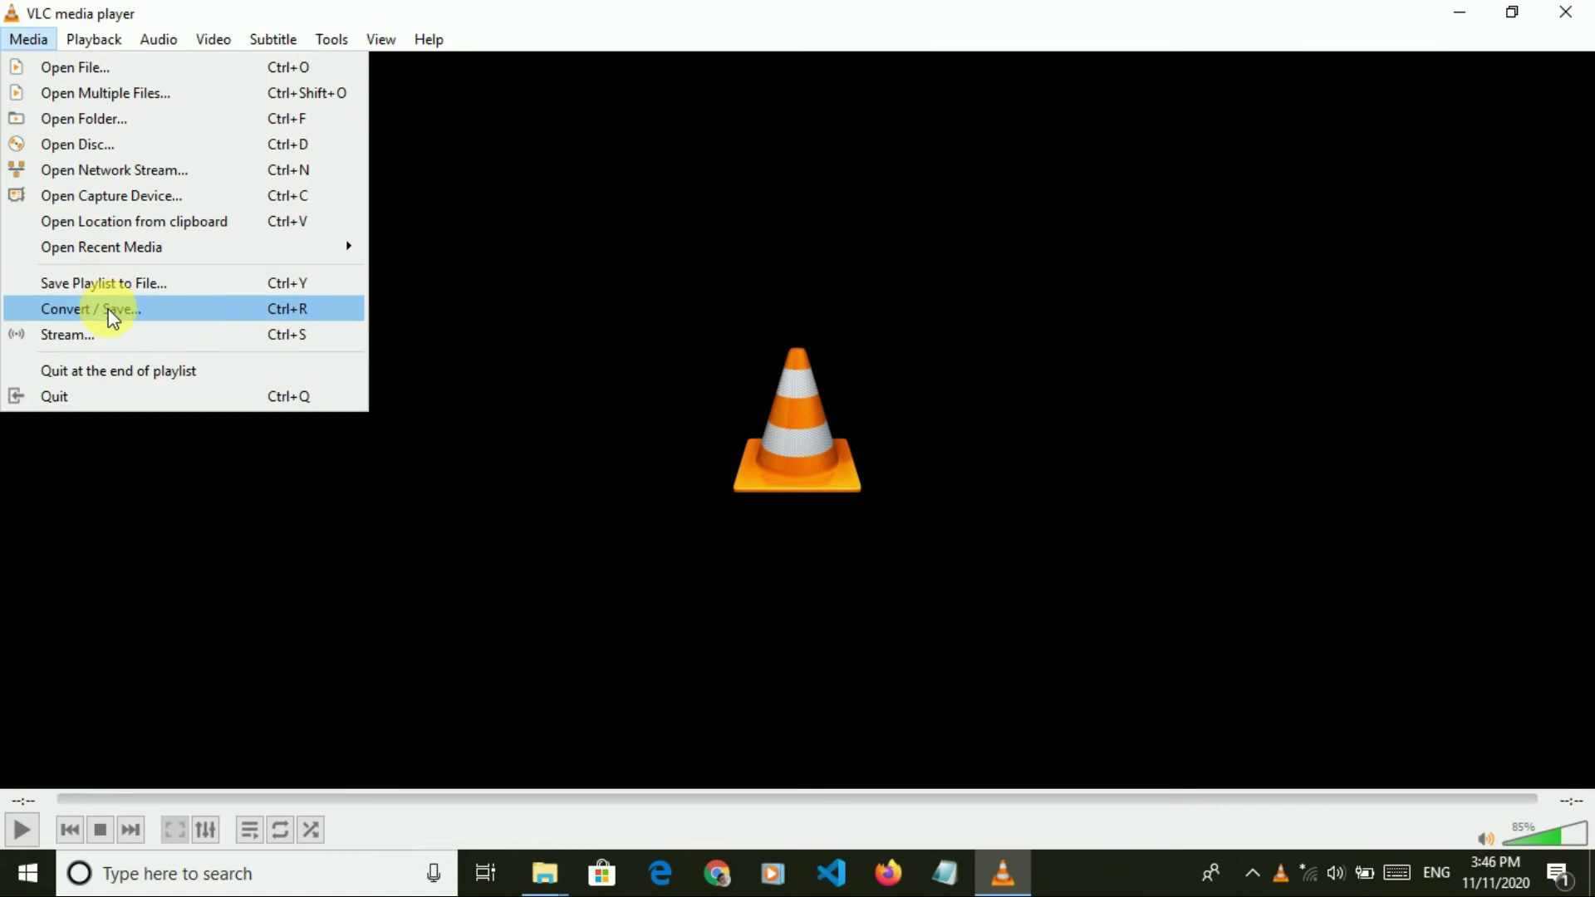
{"action": "left_click", "coordinate": [149, 310]}
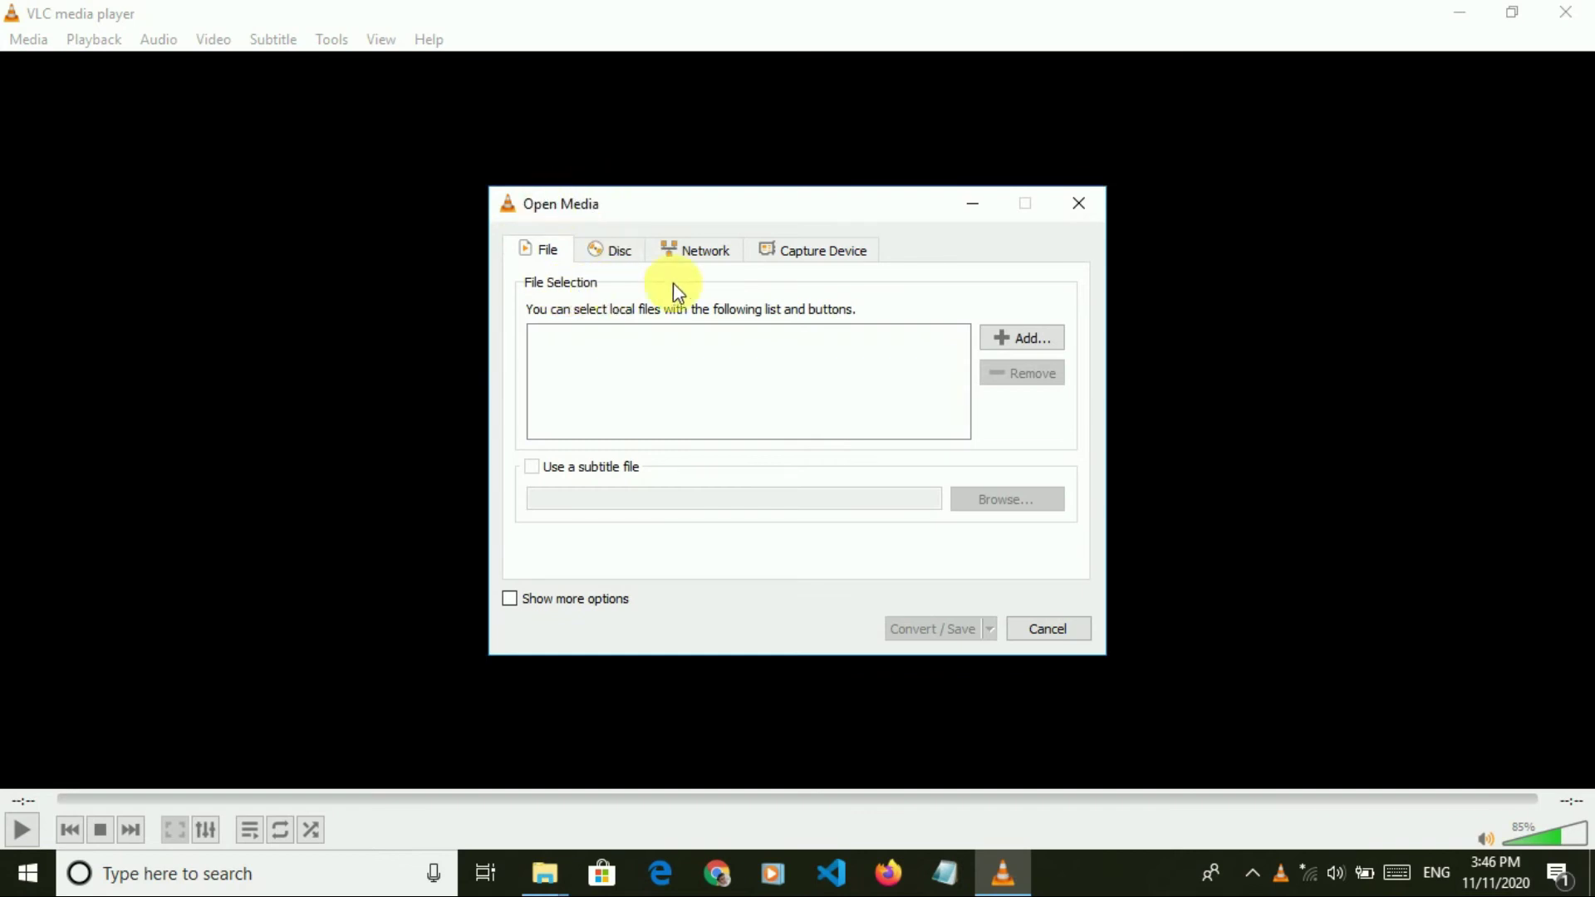
{"action": "left_click_drag", "start_coordinate": [838, 207], "coordinate": [809, 126]}
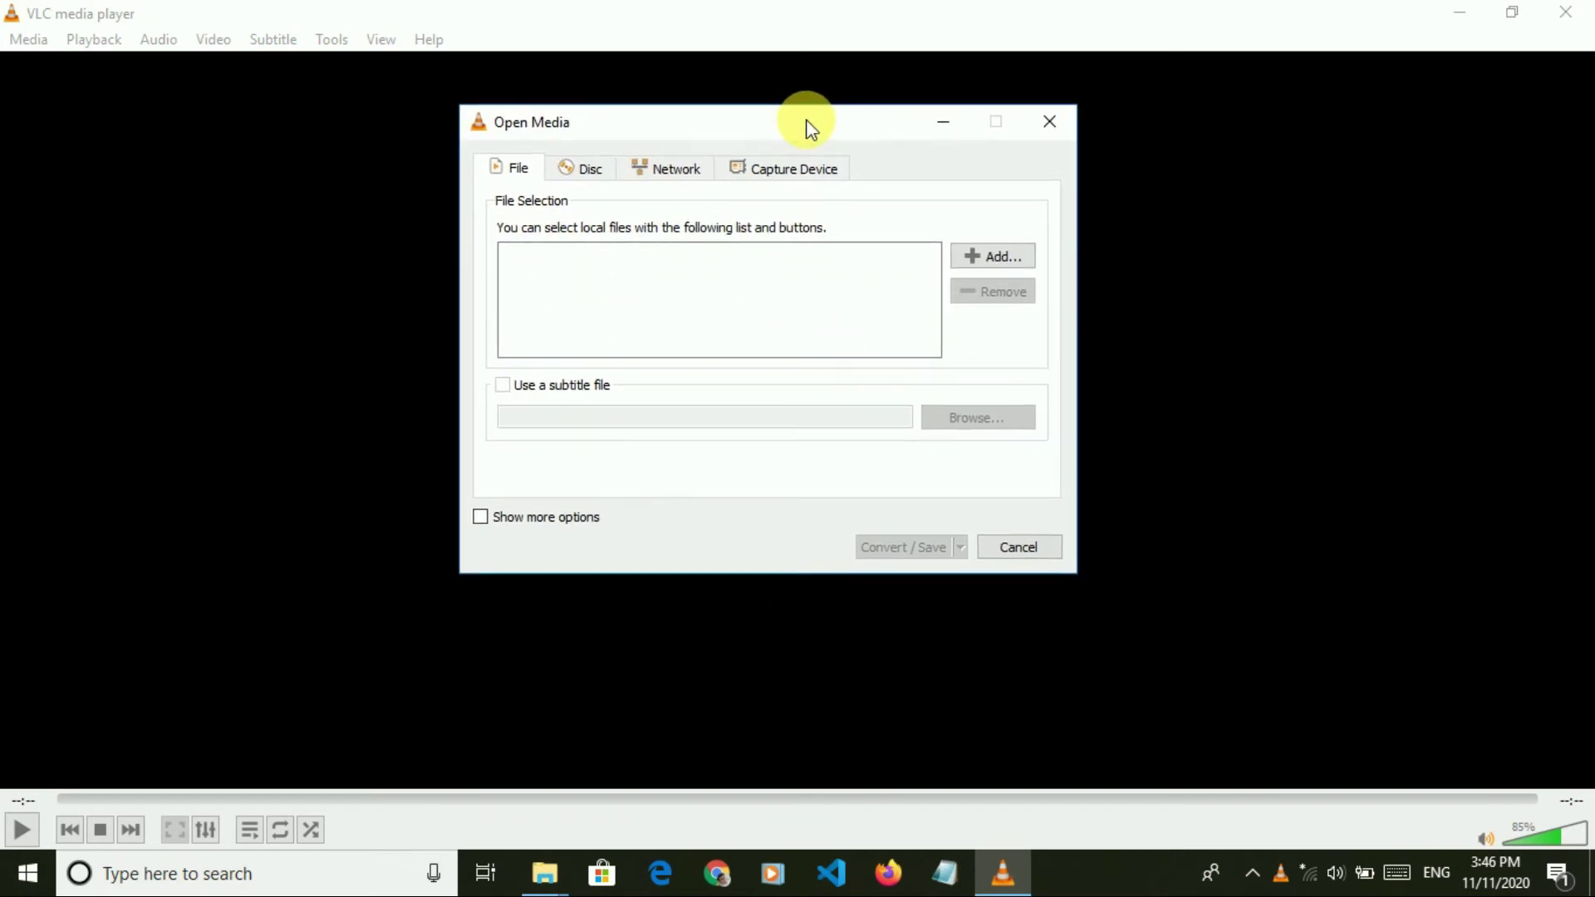
{"action": "left_click", "coordinate": [987, 256]}
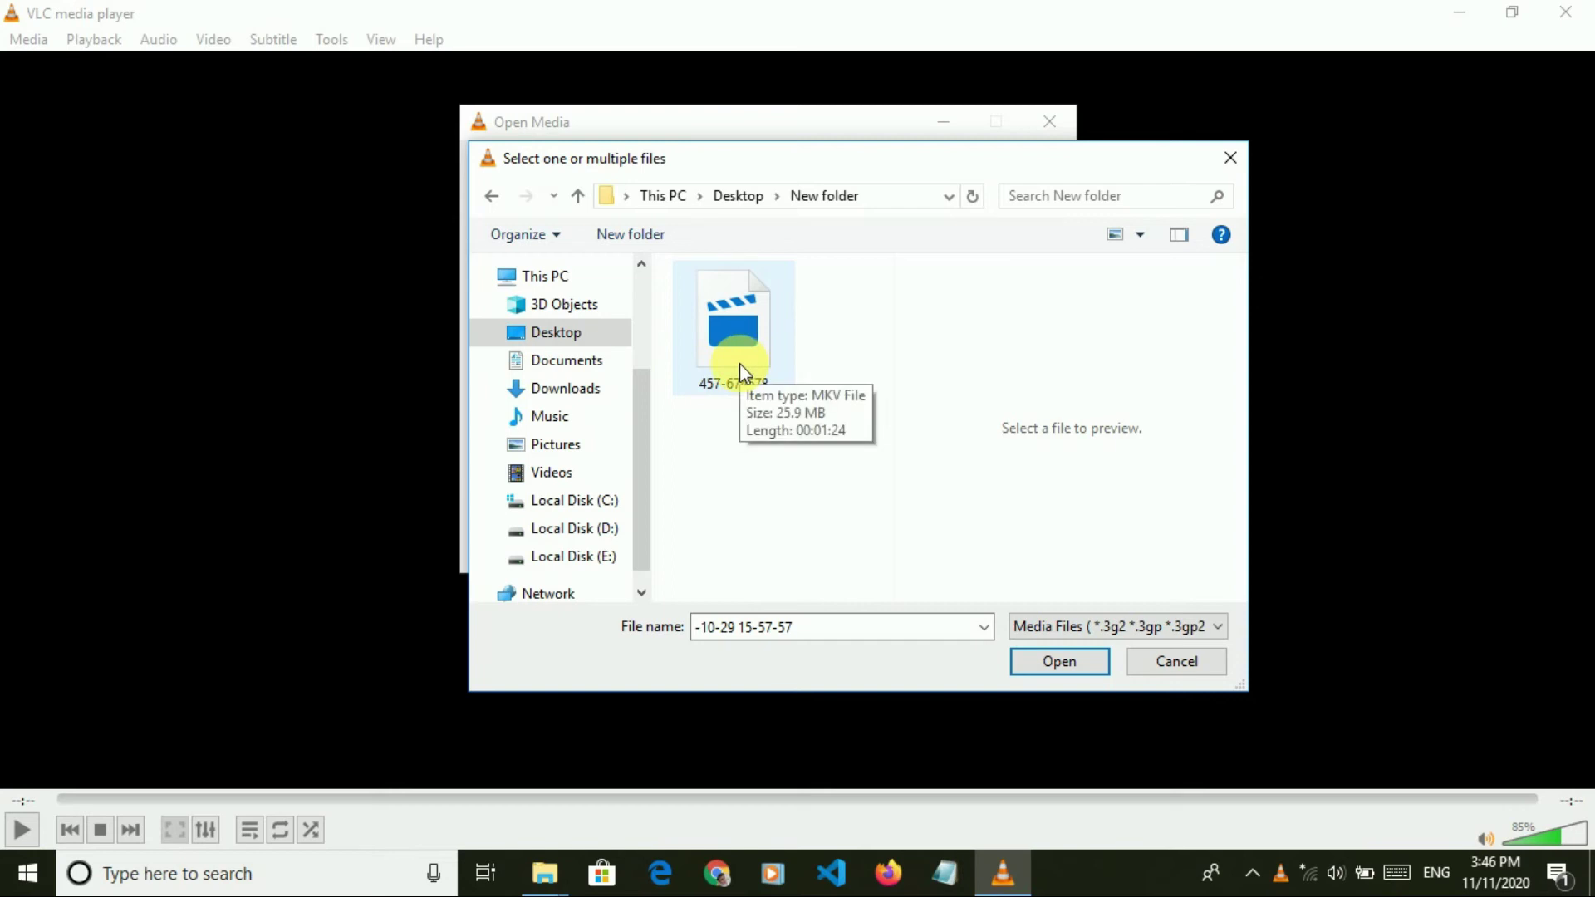
{"action": "left_click", "coordinate": [739, 362]}
{"action": "left_click", "coordinate": [1074, 667]}
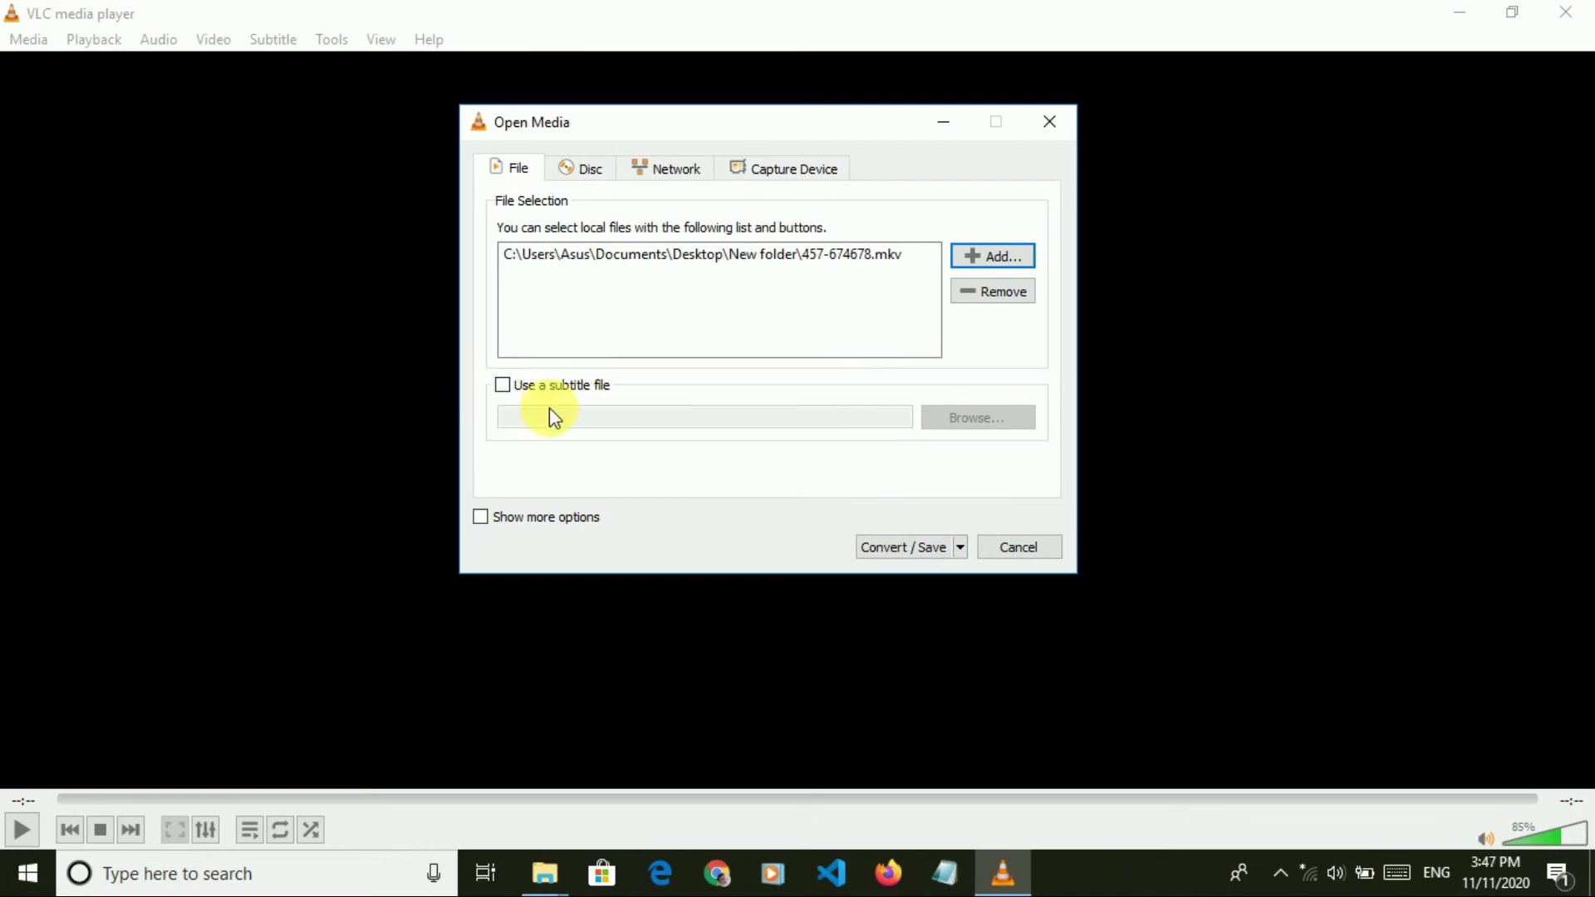
Proceed to the conversion settings and choose the profile Video - H.264 + MP3 (MP4)
{"action": "left_click", "coordinate": [920, 556]}
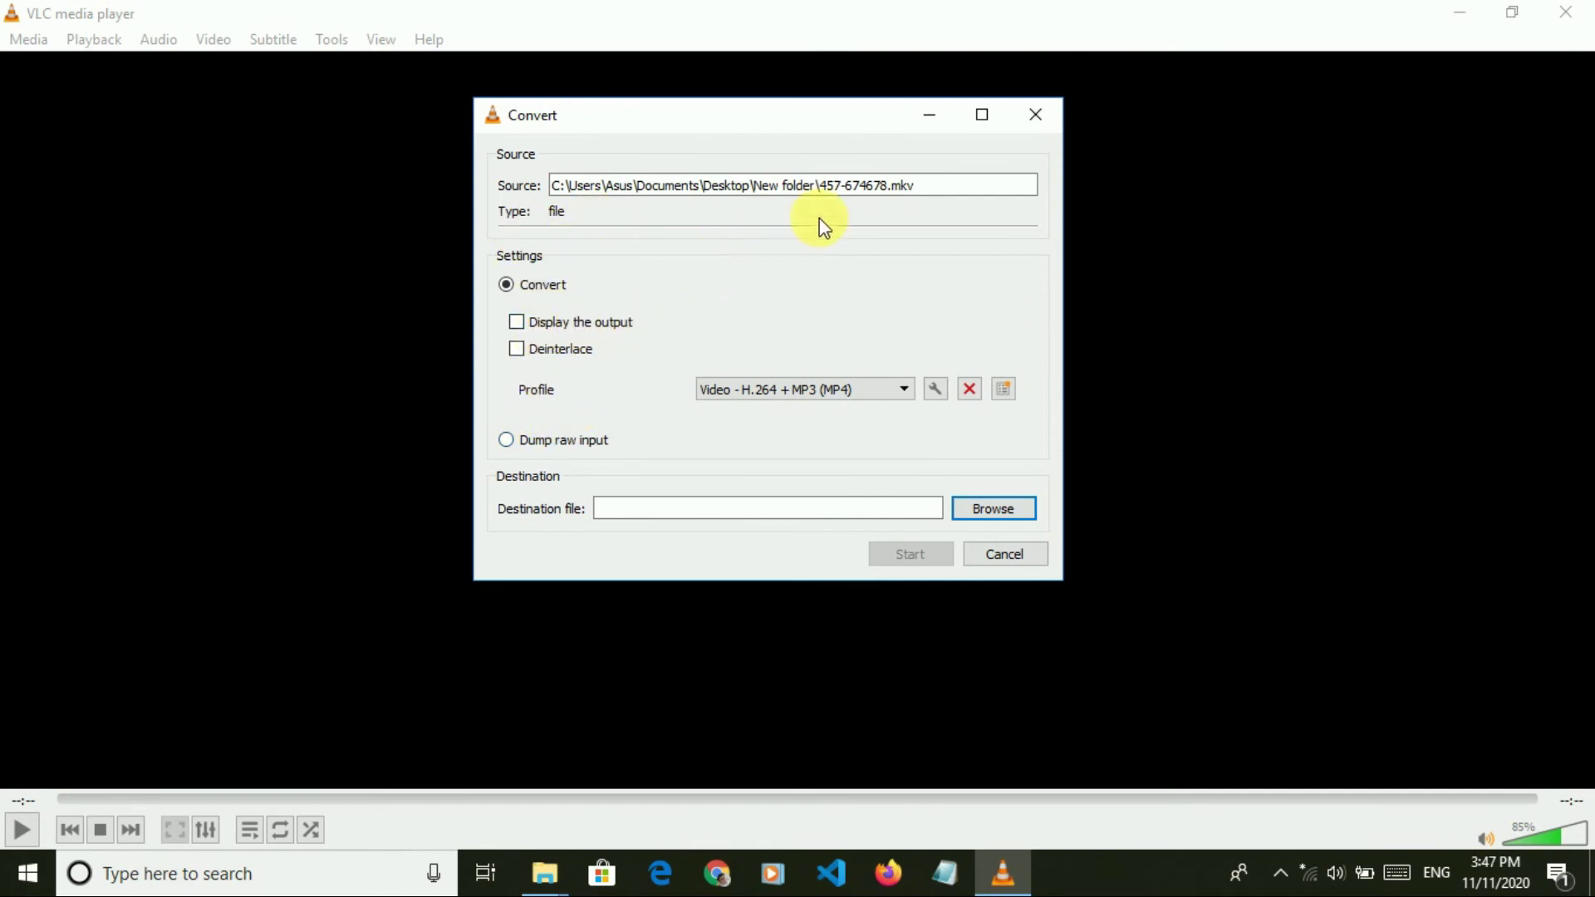
{"action": "left_click", "coordinate": [871, 388]}
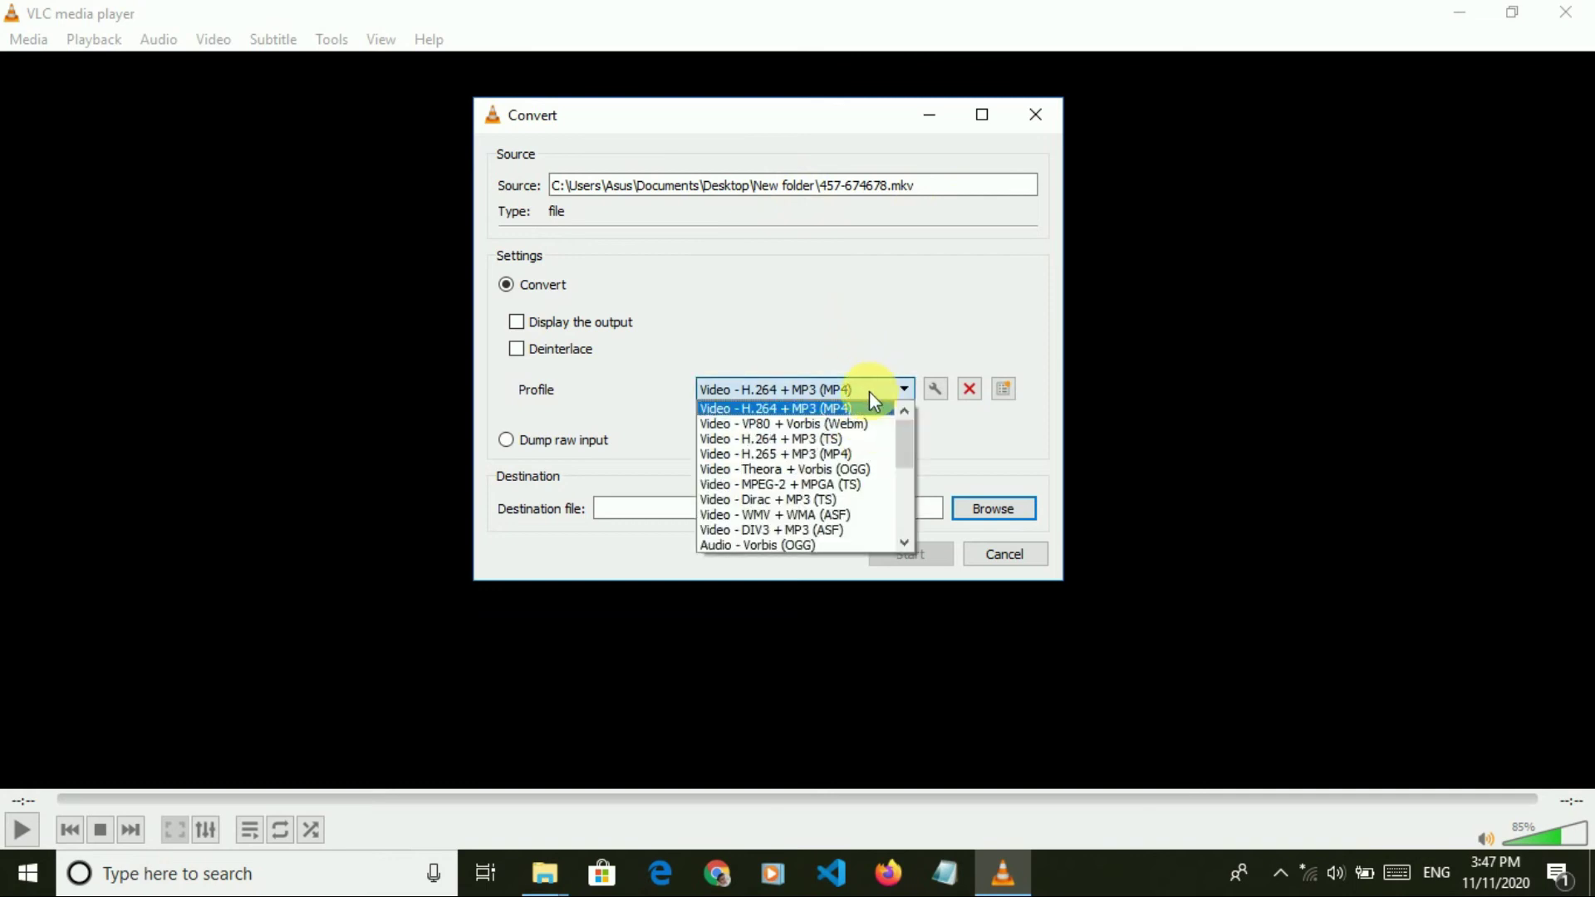
{"action": "scroll", "coordinate": [802, 472], "scroll_direction": "down", "scroll_amount": 2}
{"action": "scroll", "coordinate": [802, 473], "scroll_direction": "down", "scroll_amount": 3}
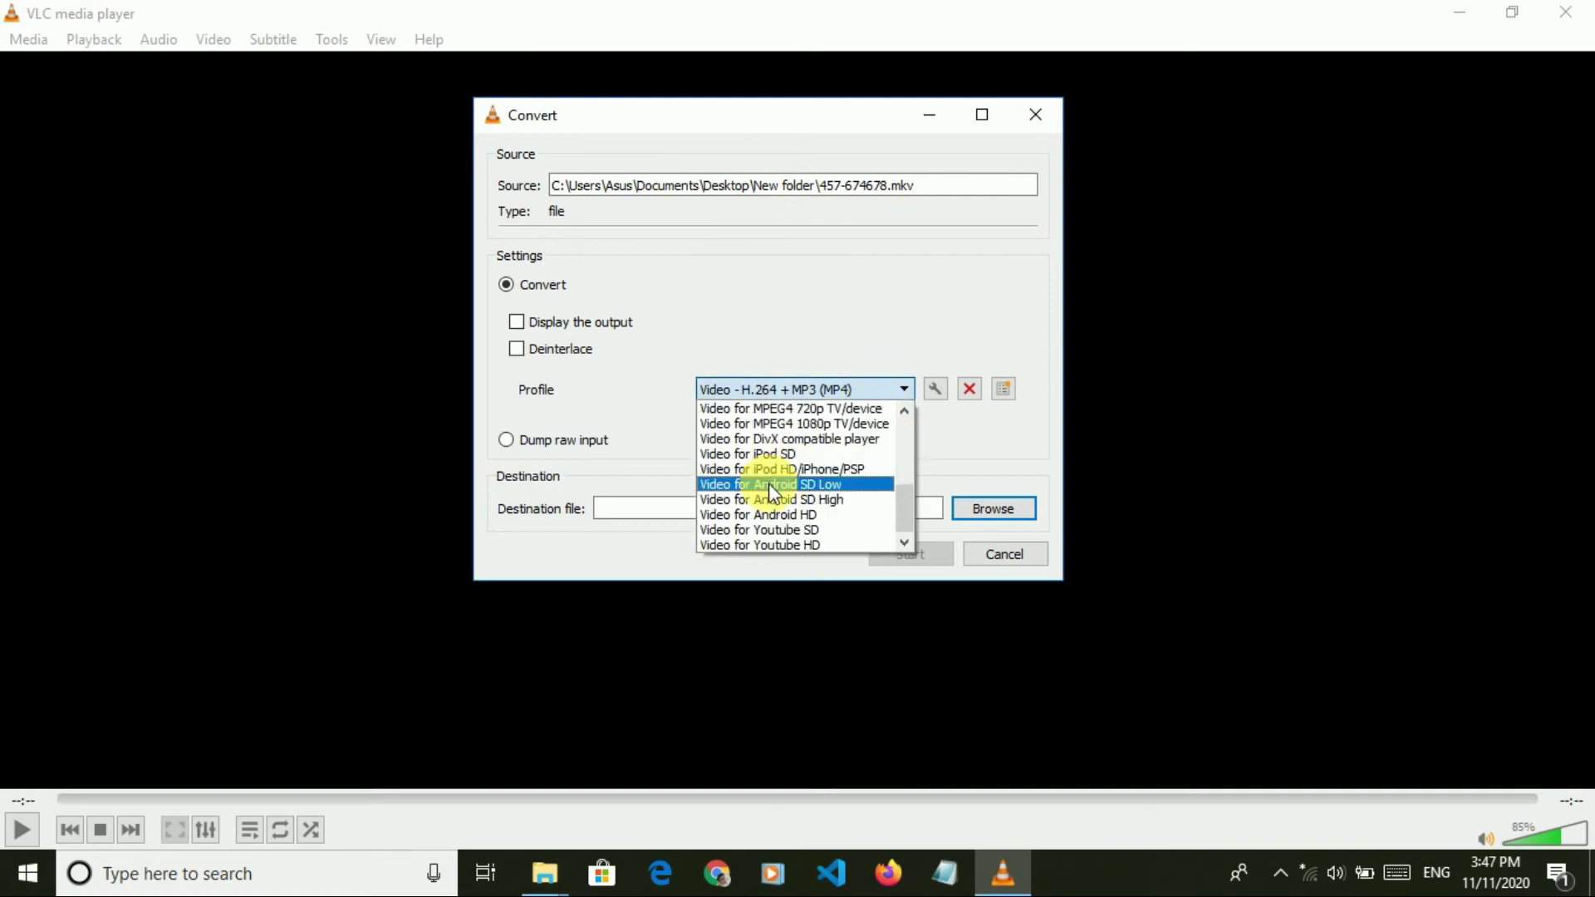
{"action": "scroll", "coordinate": [759, 485], "scroll_direction": "up", "scroll_amount": 5}
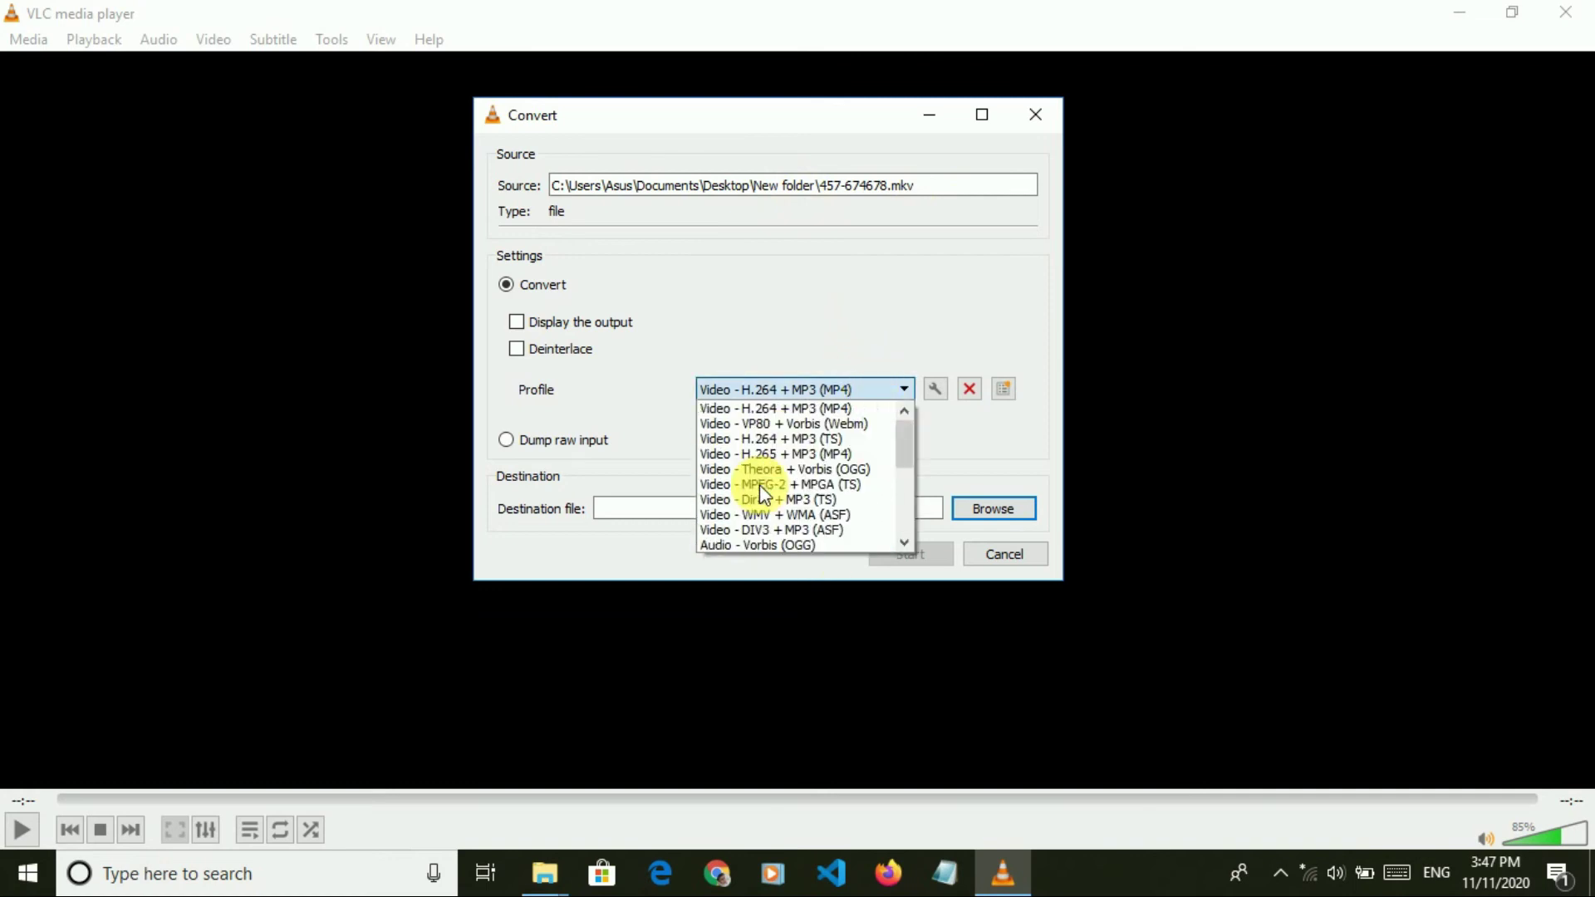
{"action": "left_click", "coordinate": [774, 407]}
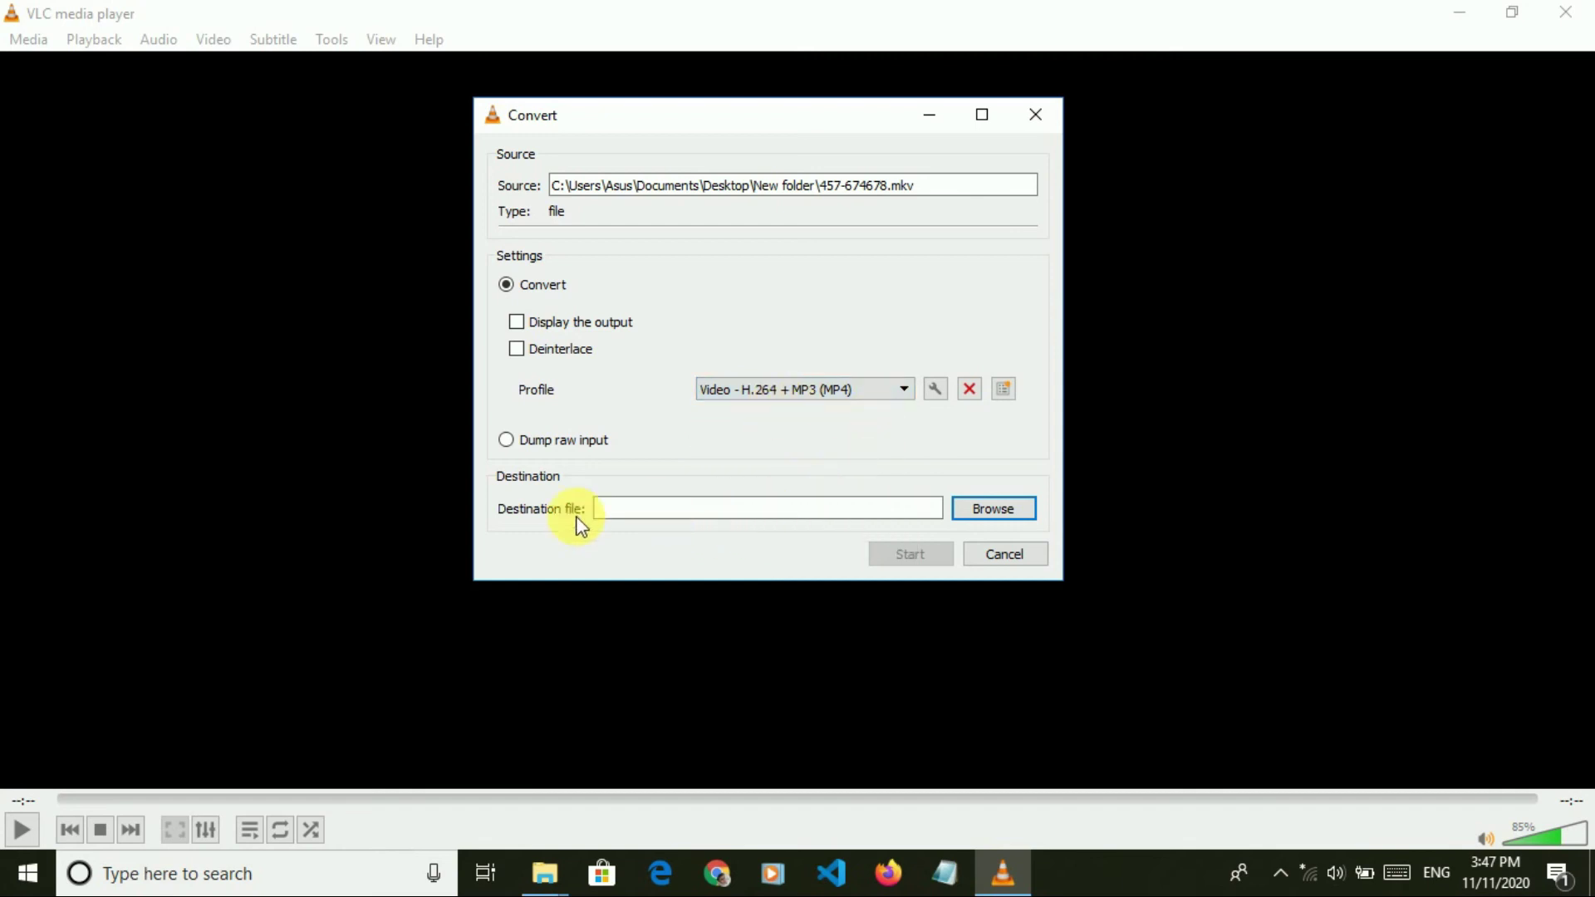
Set the destination file to 457-674678ty.mp4 in New folder and start the conversion
{"action": "left_click", "coordinate": [993, 510]}
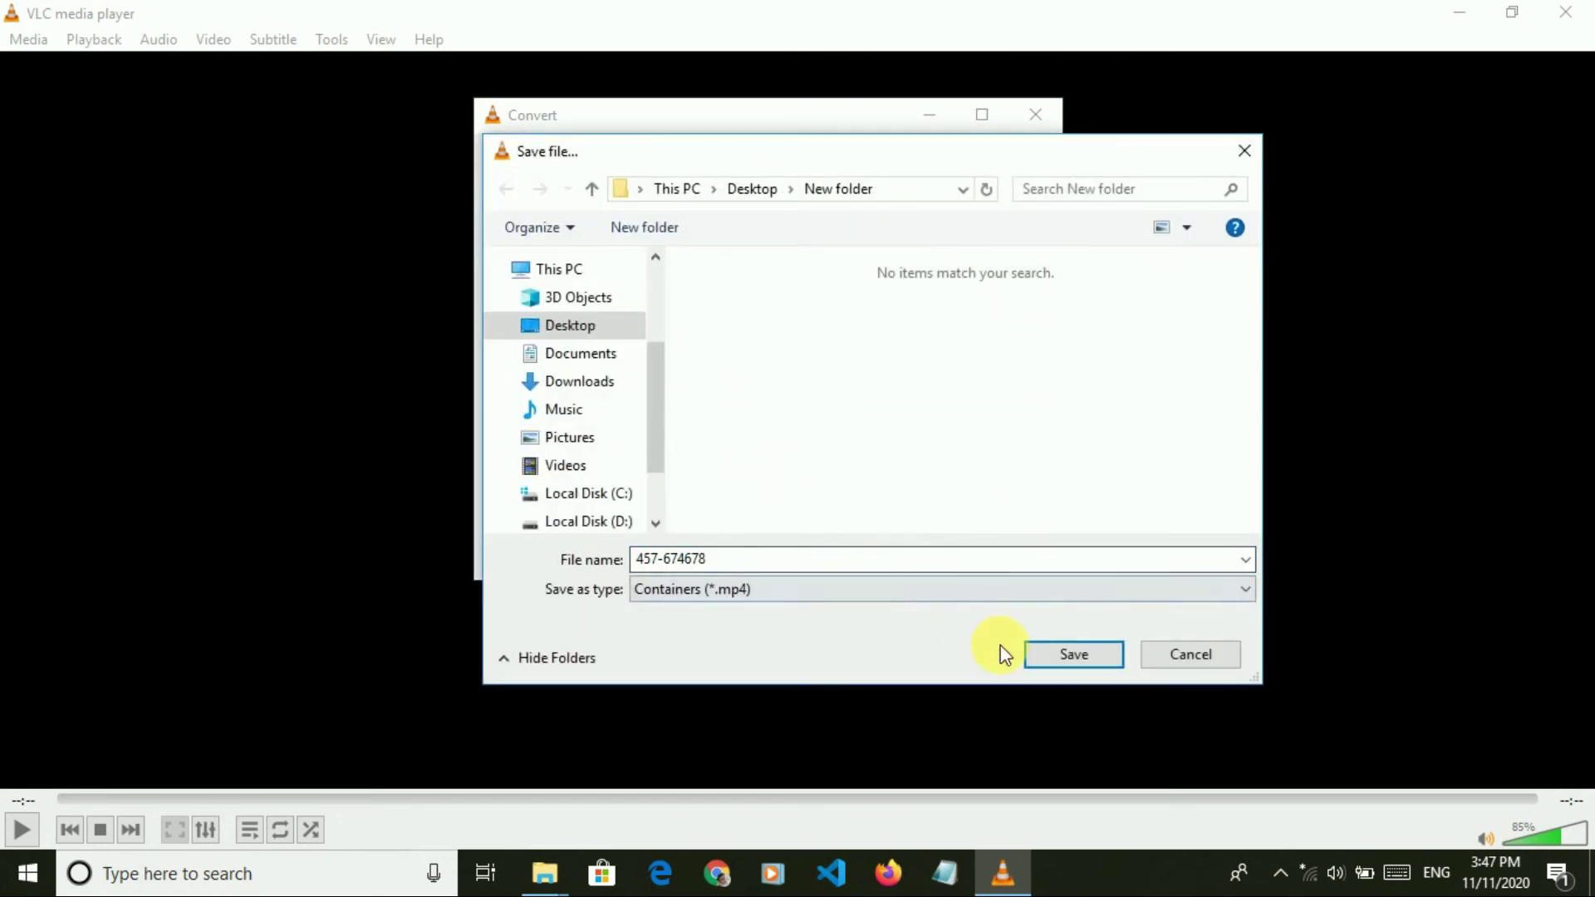
{"action": "left_click", "coordinate": [1063, 658]}
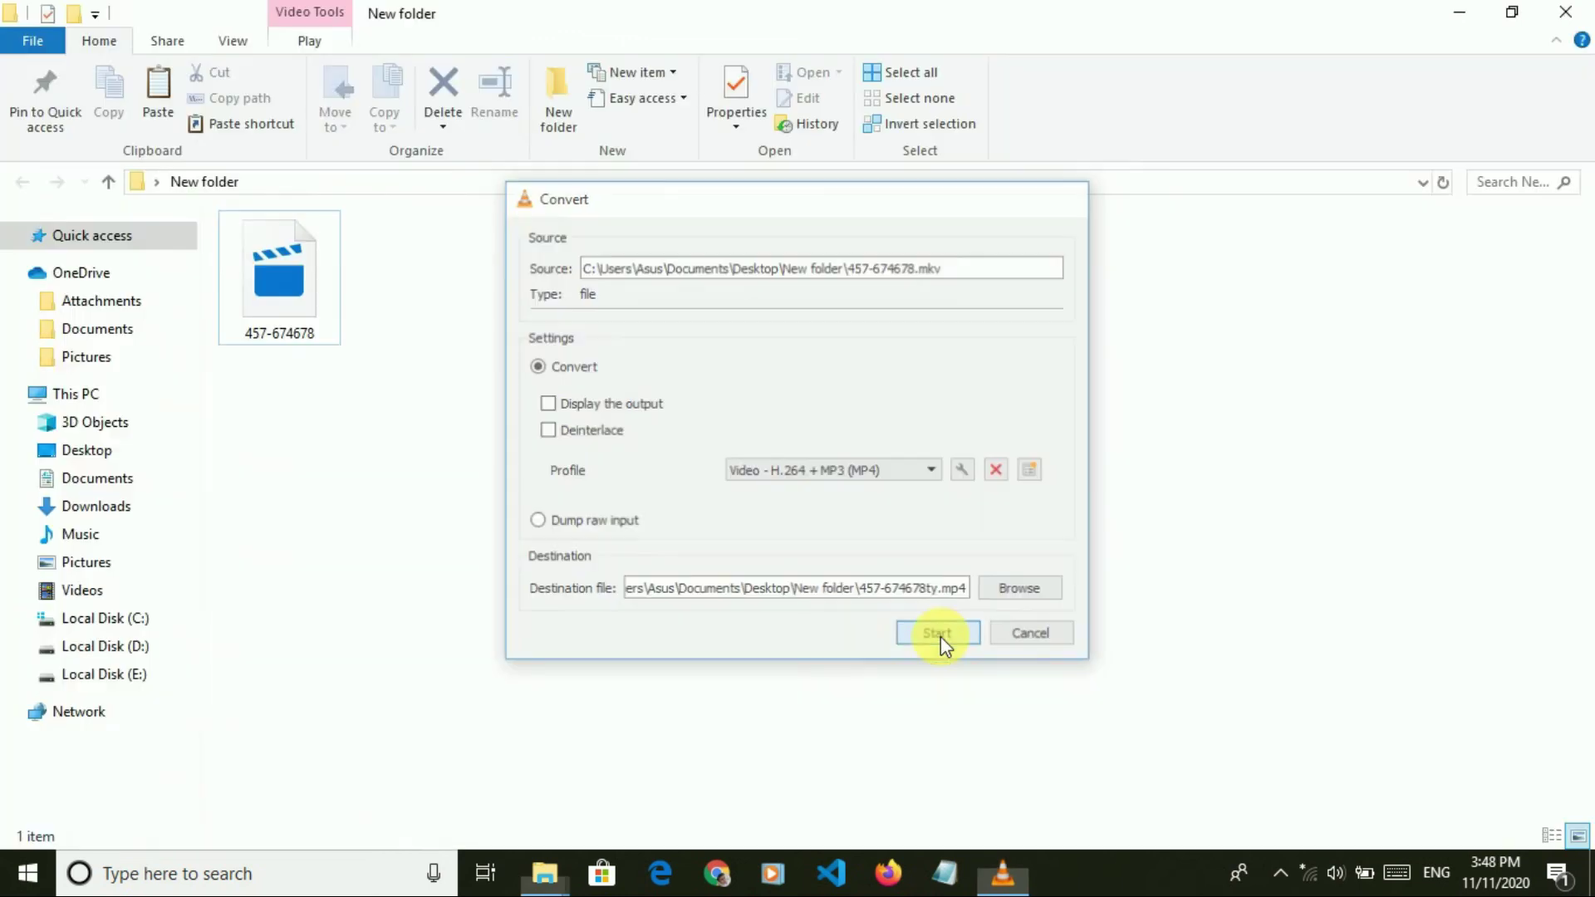
{"action": "left_click", "coordinate": [940, 637]}
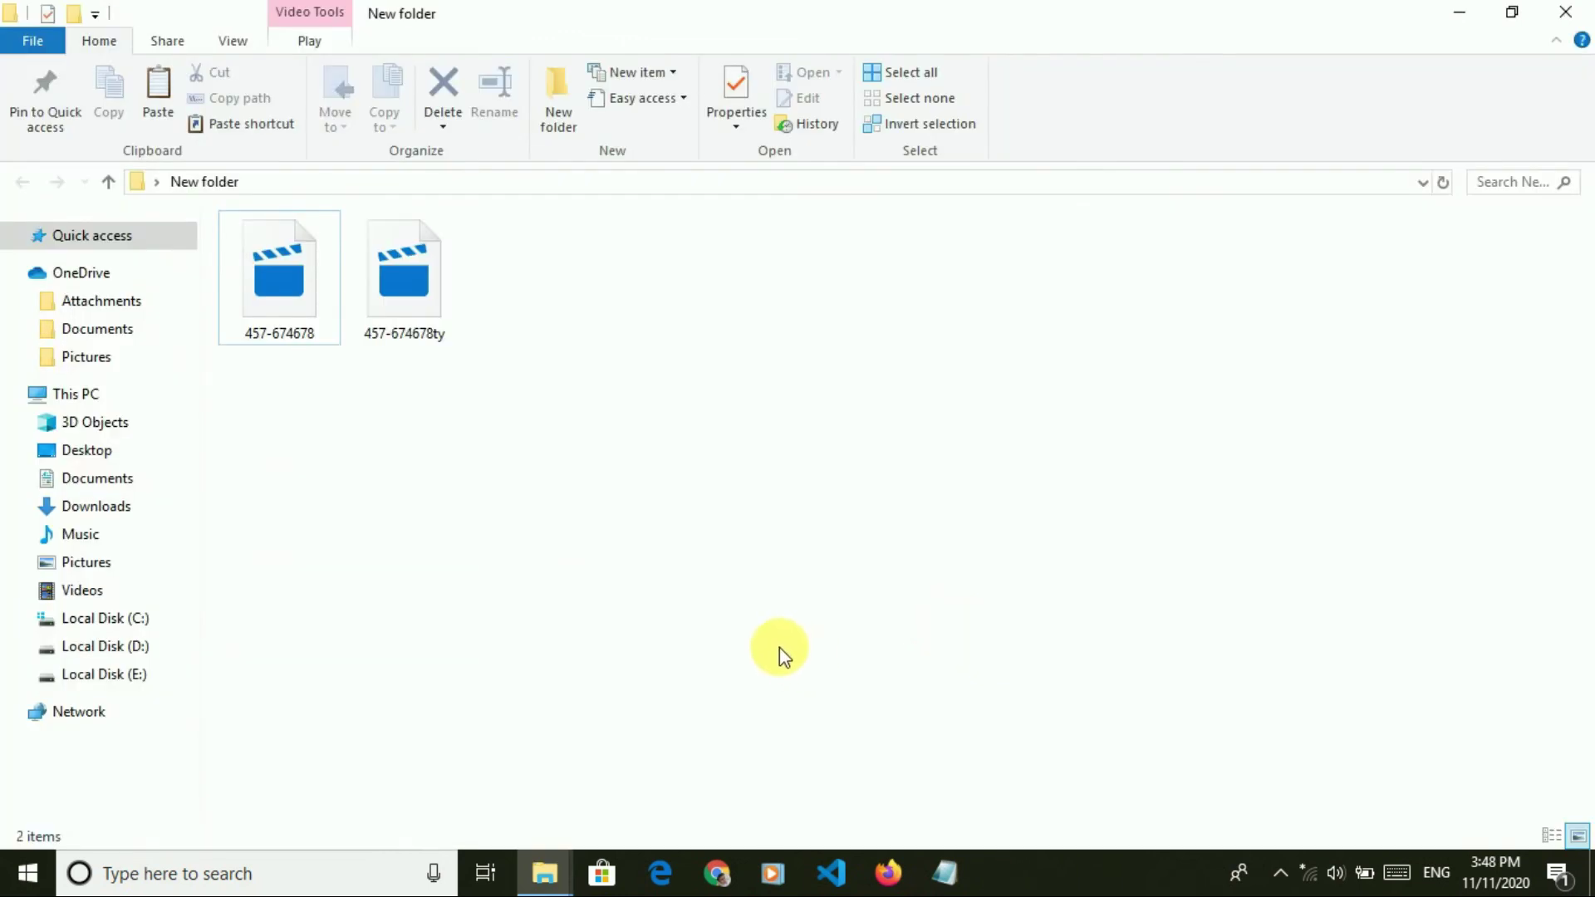
Check the file type of the converted video 457-674678ty in its properties and close them
{"action": "left_click", "coordinate": [435, 349]}
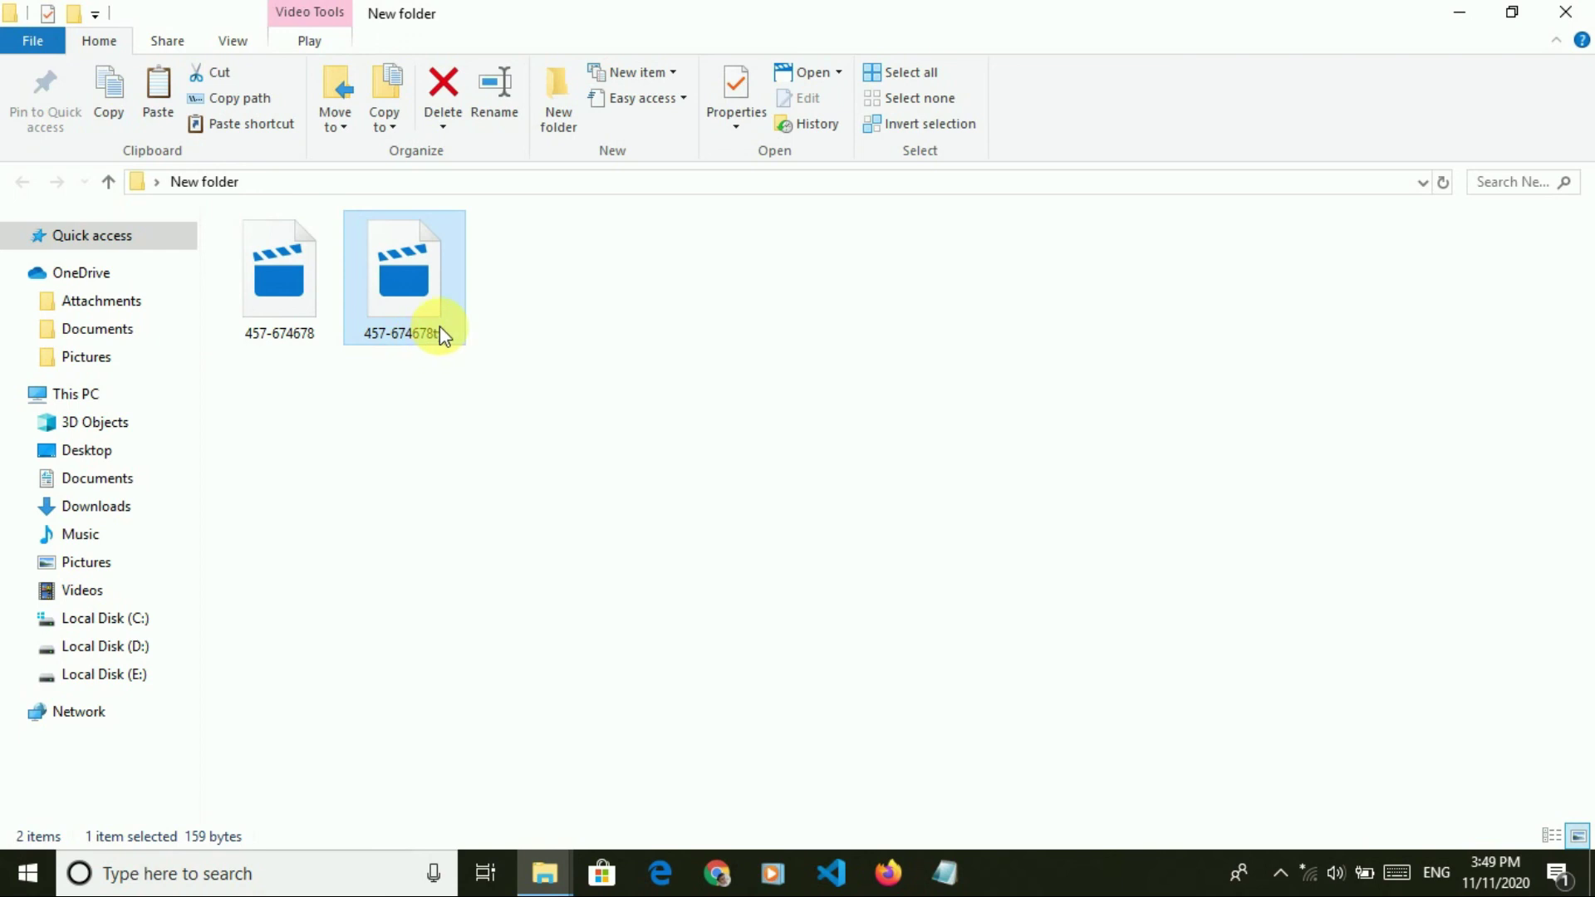
{"action": "right_click", "coordinate": [441, 326]}
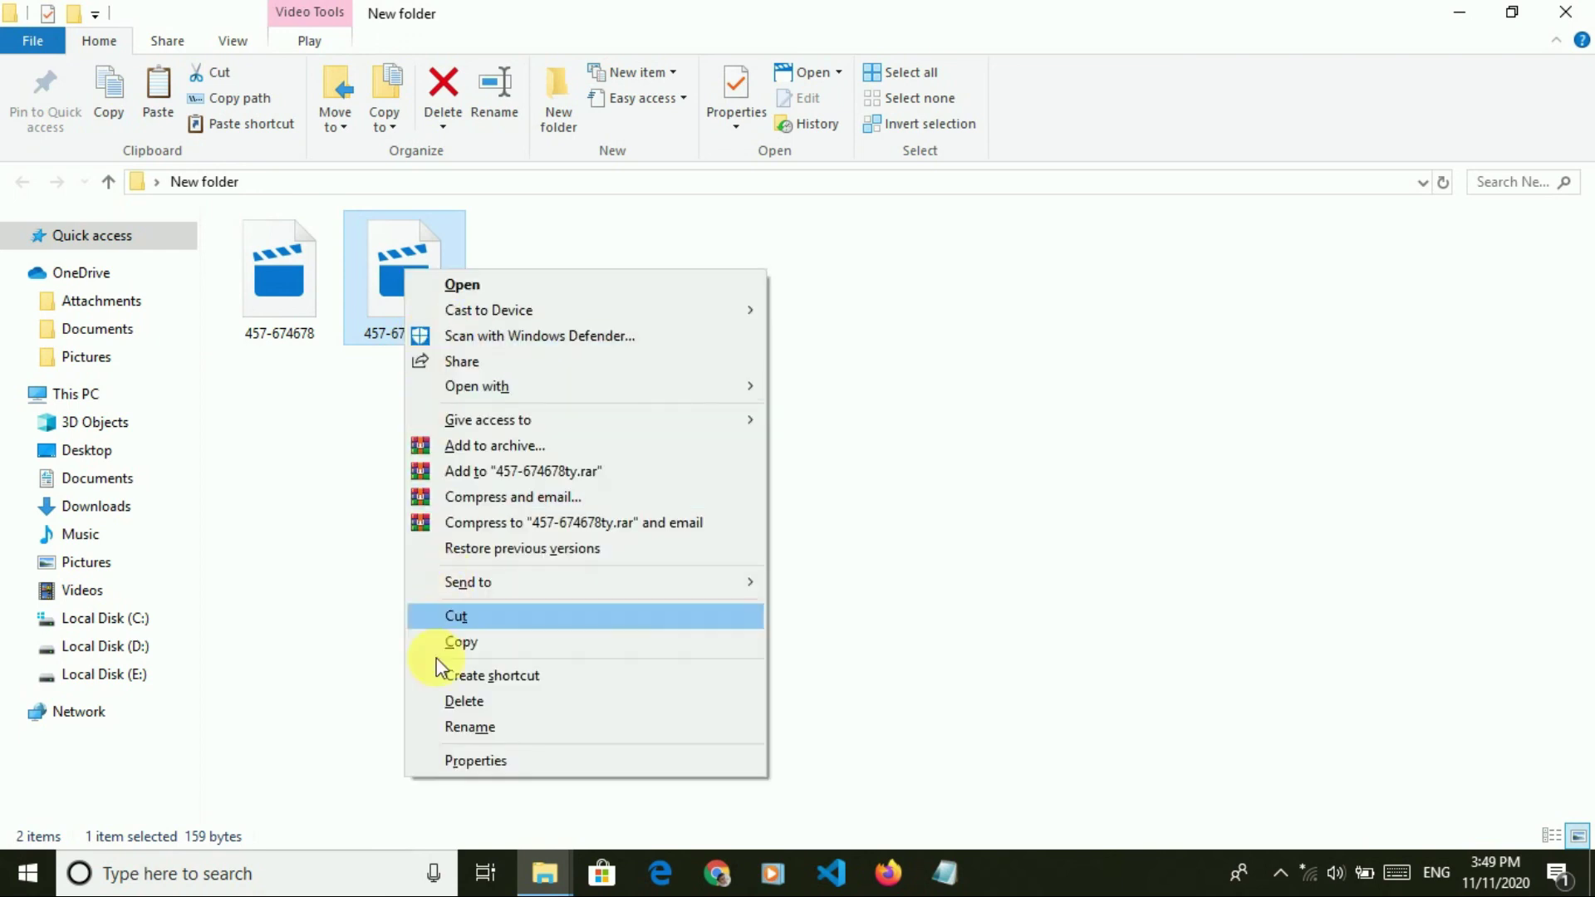
{"action": "left_click", "coordinate": [449, 762]}
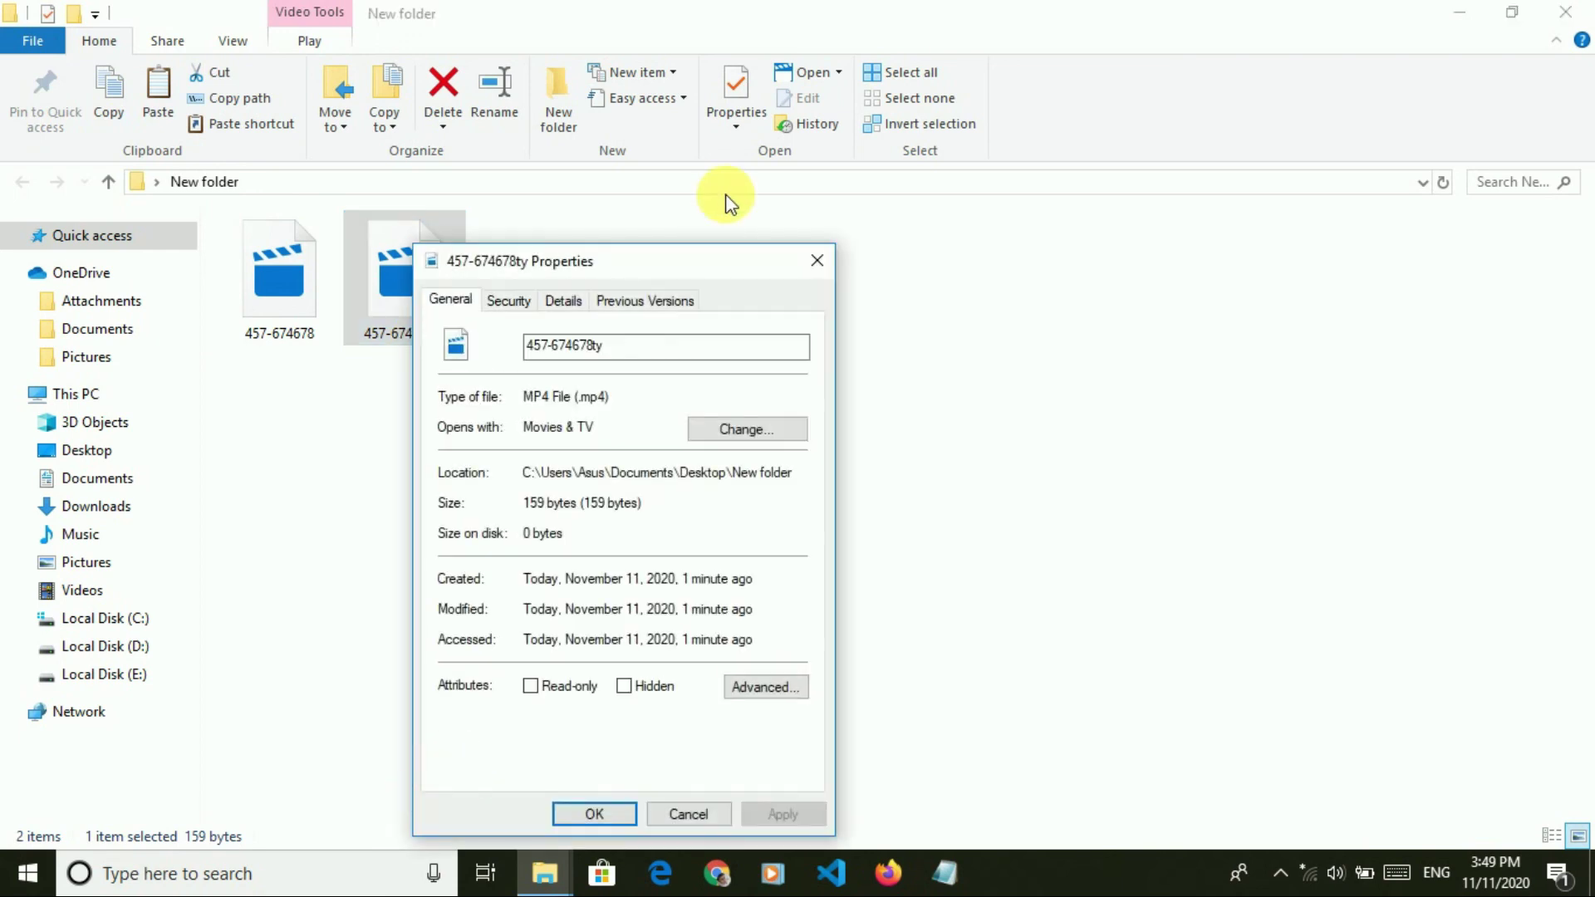
{"action": "mouse_move", "coordinate": [572, 397]}
{"action": "left_mouse_down"}
{"action": "mouse_move", "coordinate": [612, 398]}
{"action": "mouse_move", "coordinate": [552, 399]}
{"action": "left_mouse_up"}
{"action": "left_click", "coordinate": [619, 407]}
{"action": "left_click", "coordinate": [817, 261]}
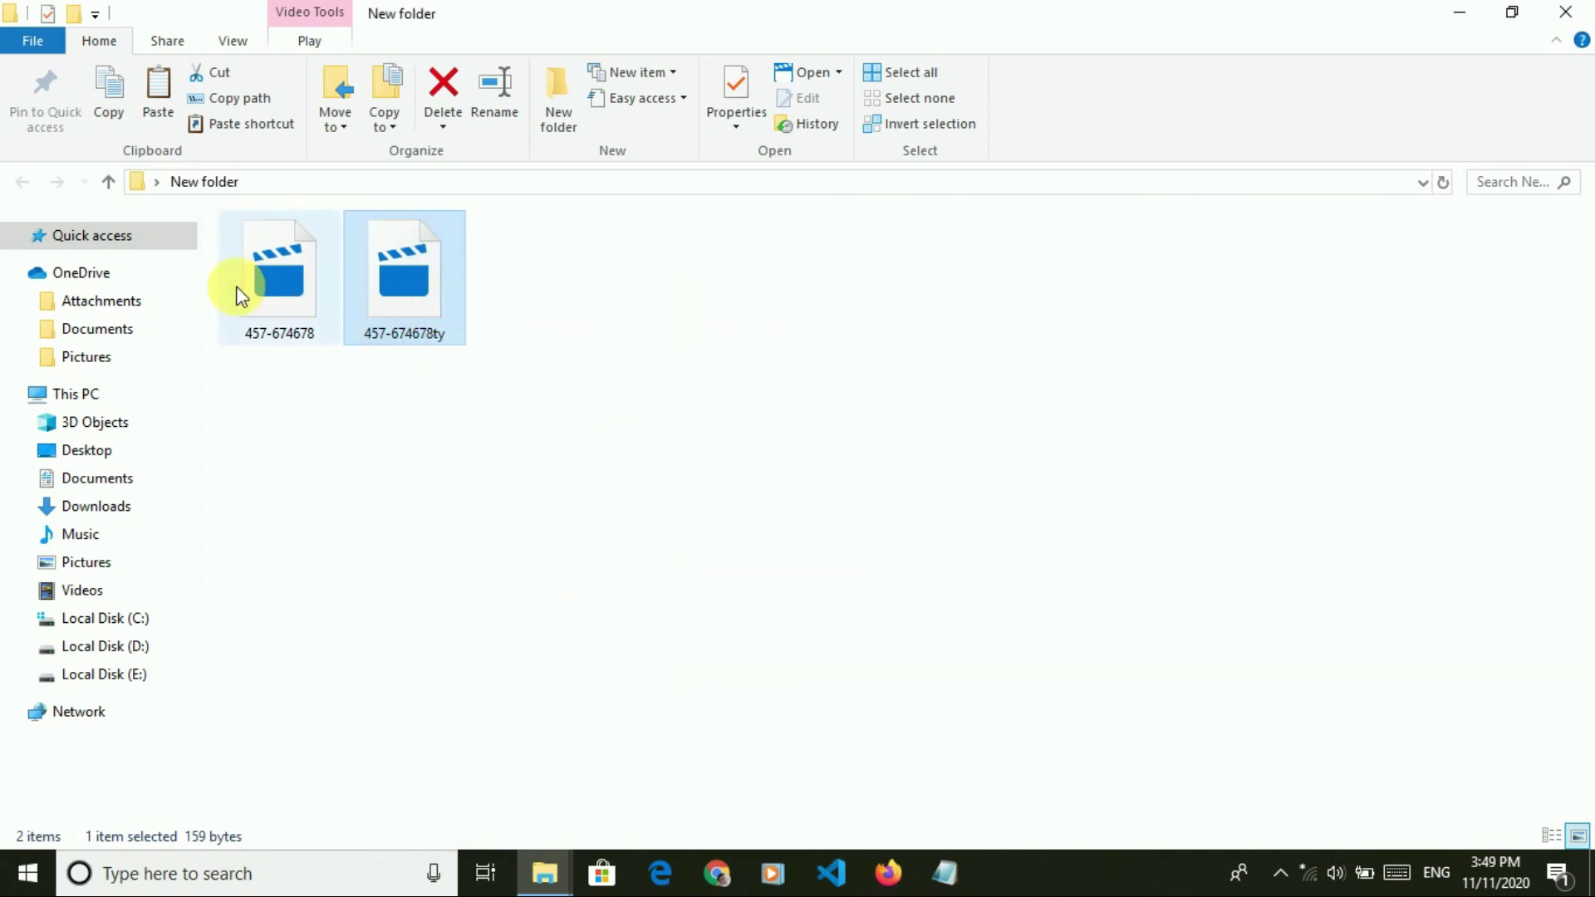
Check the file type of the original video 457-674678 in its properties and close them
{"action": "left_click", "coordinate": [241, 296]}
{"action": "right_click", "coordinate": [241, 287]}
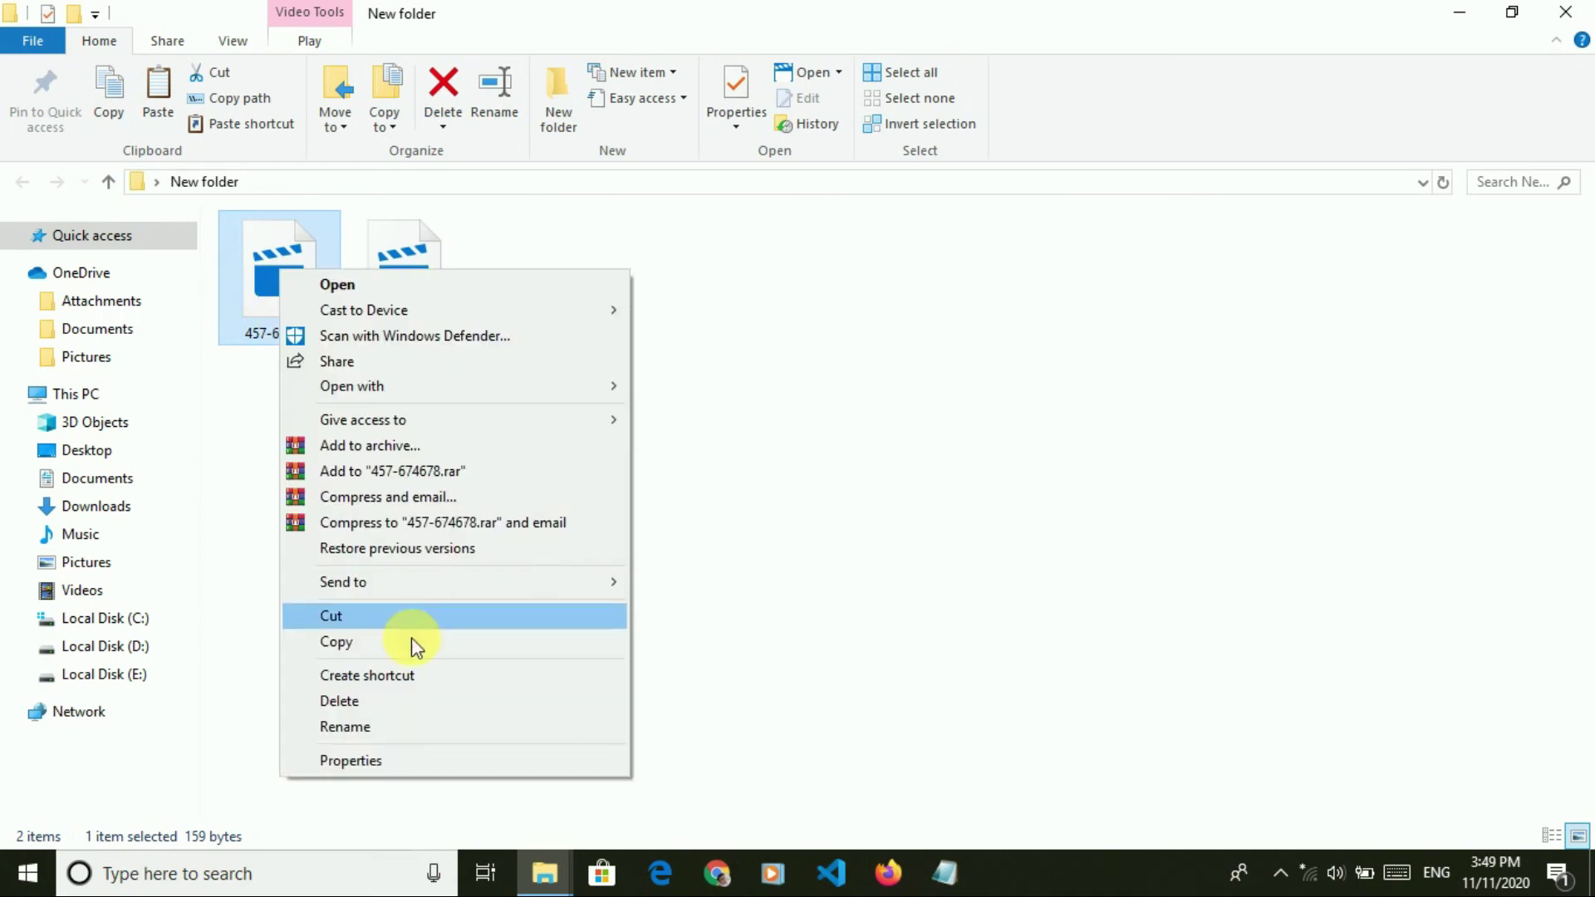
{"action": "left_click", "coordinate": [524, 760]}
{"action": "left_click_drag", "start_coordinate": [448, 397], "coordinate": [484, 398]}
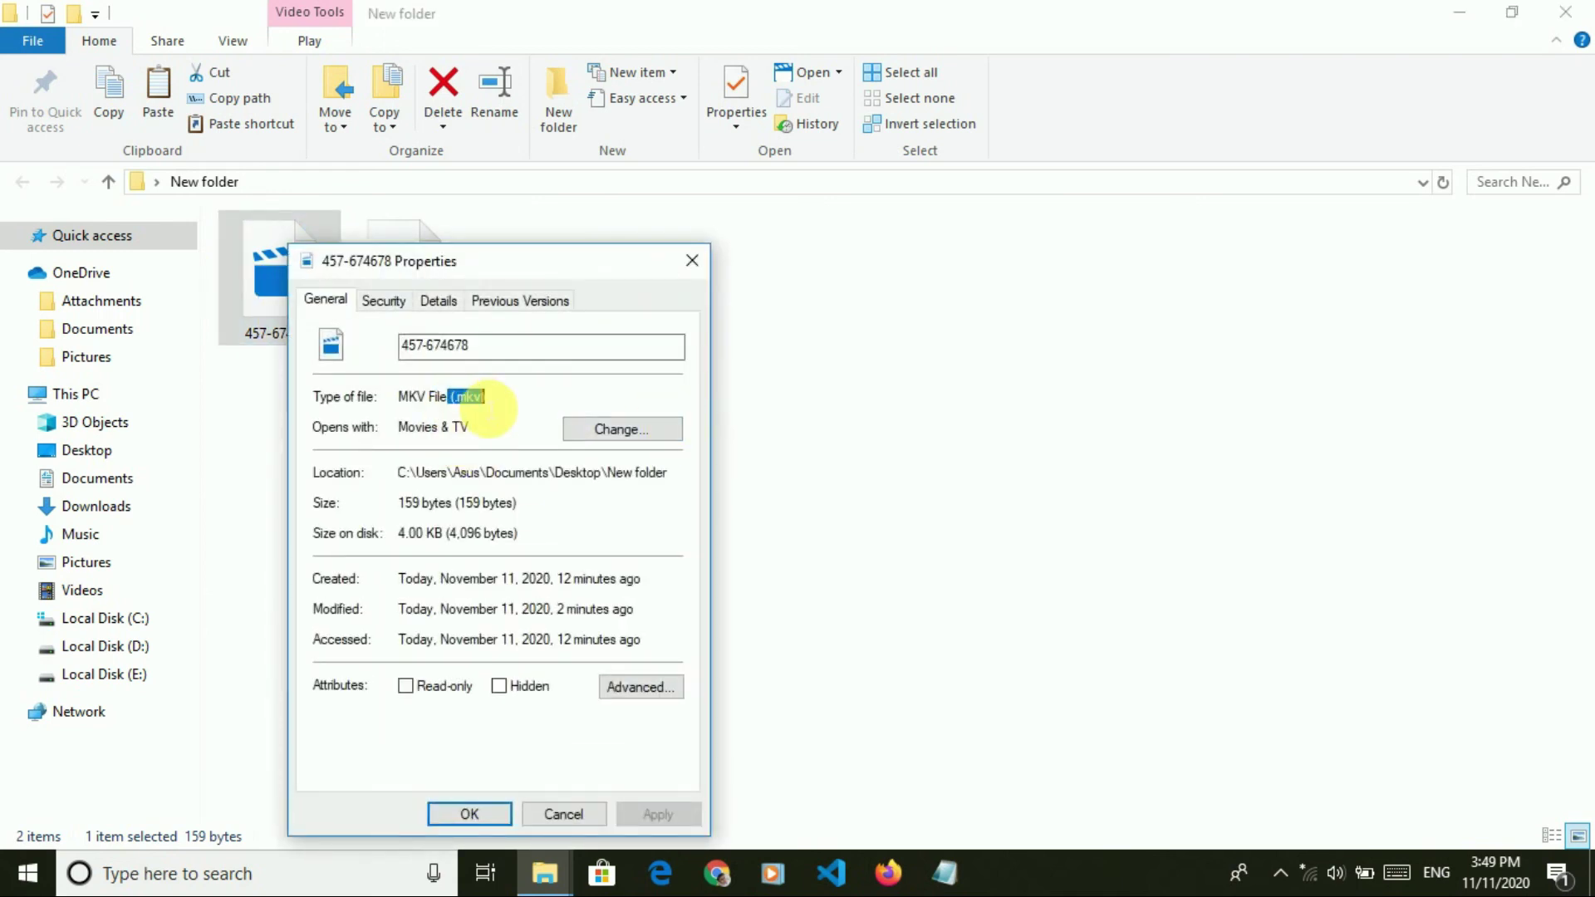
{"action": "left_click", "coordinate": [692, 260]}
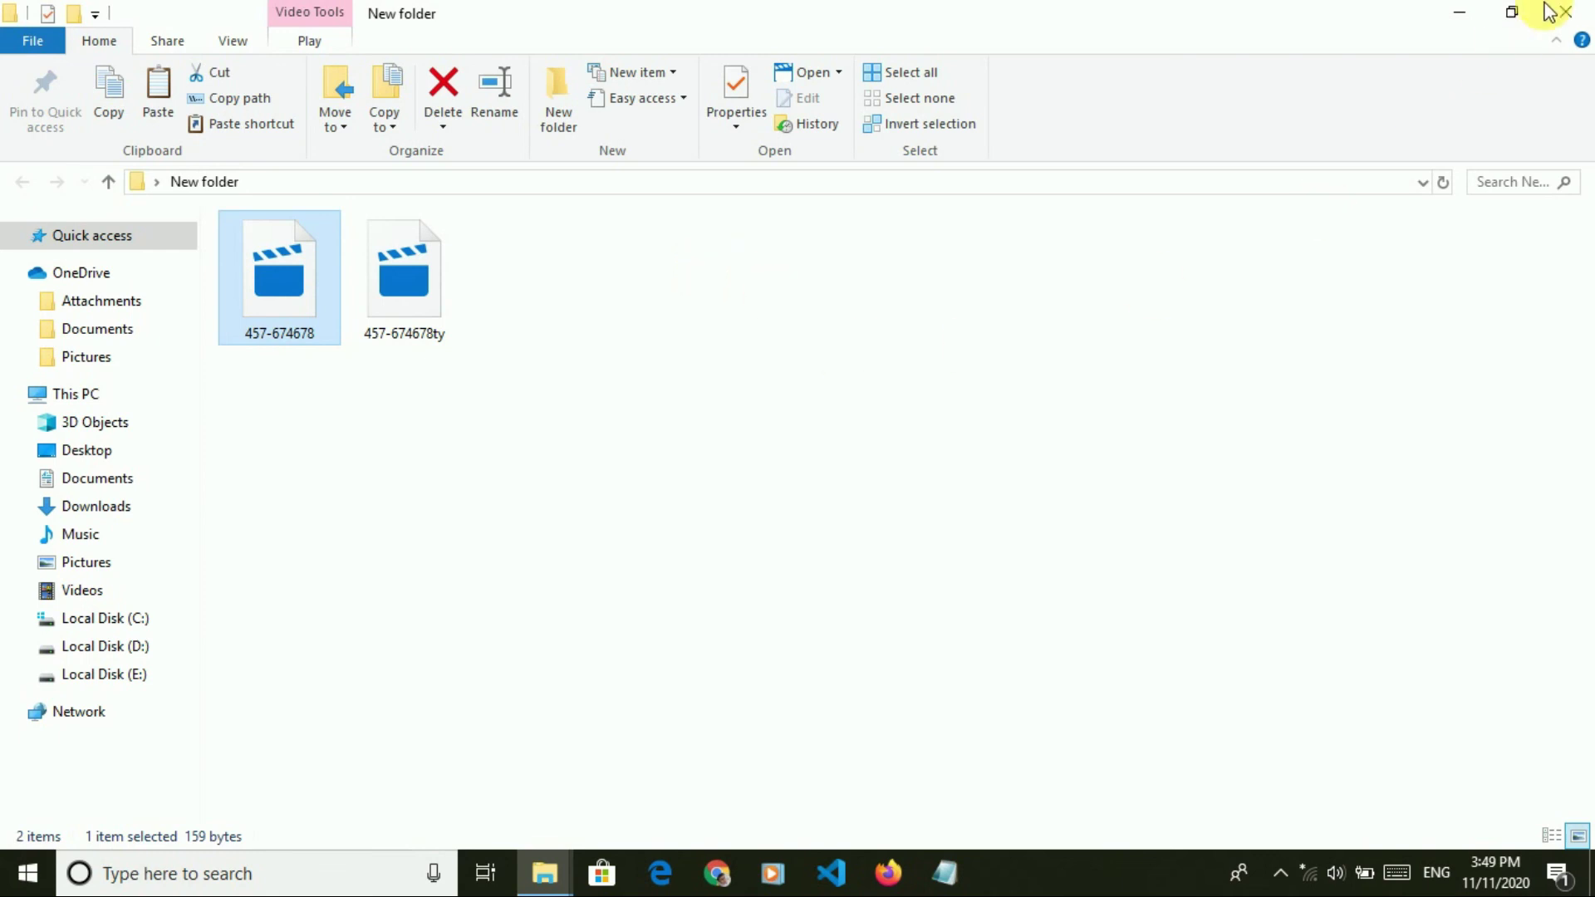
Minimize the New folder window and refresh the desktop
{"action": "left_click", "coordinate": [1457, 11]}
{"action": "right_click", "coordinate": [1064, 90]}
{"action": "left_click", "coordinate": [1080, 155]}
{"action": "right_click", "coordinate": [1079, 150]}
{"action": "left_click", "coordinate": [1093, 202]}
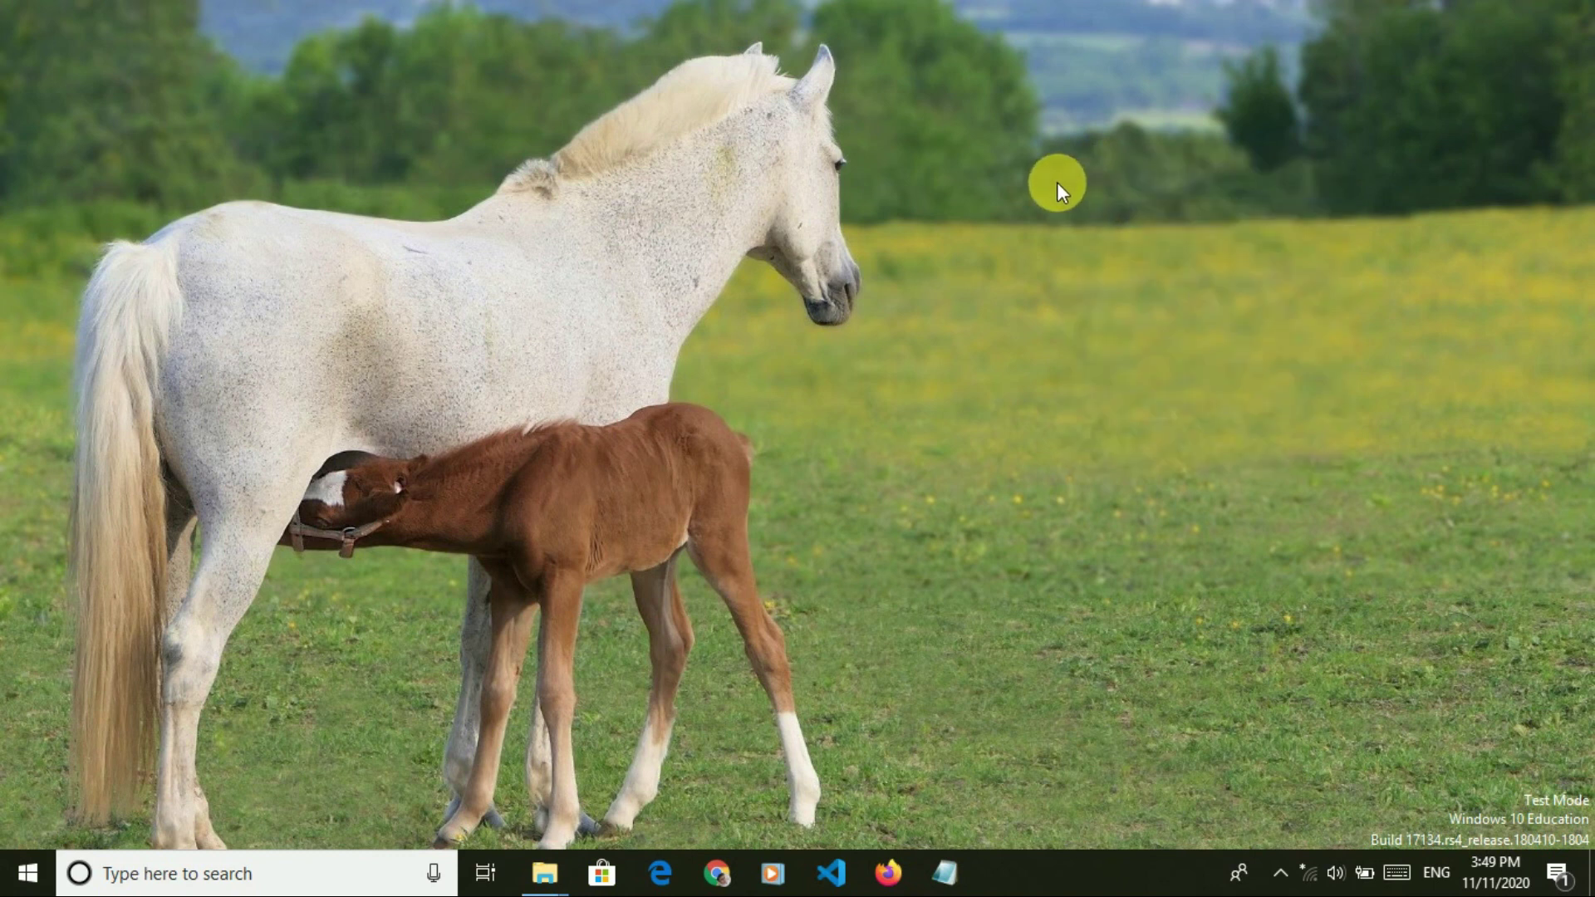